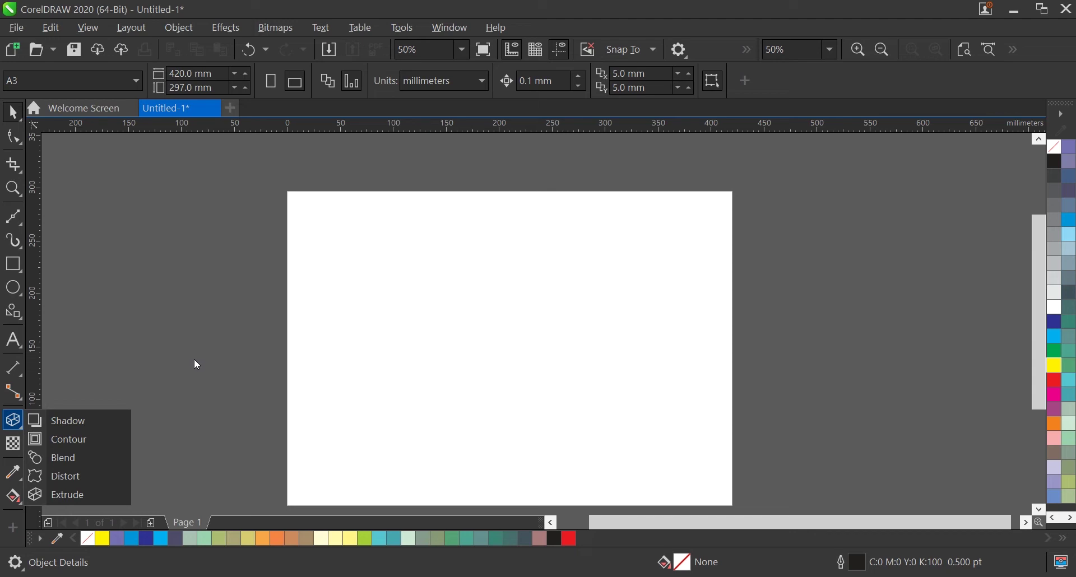
Draw a heart shape about 220 mm wide on the right half of the page and fill it red.
left_click(93, 422)
scroll(423, 255, "down", 2)
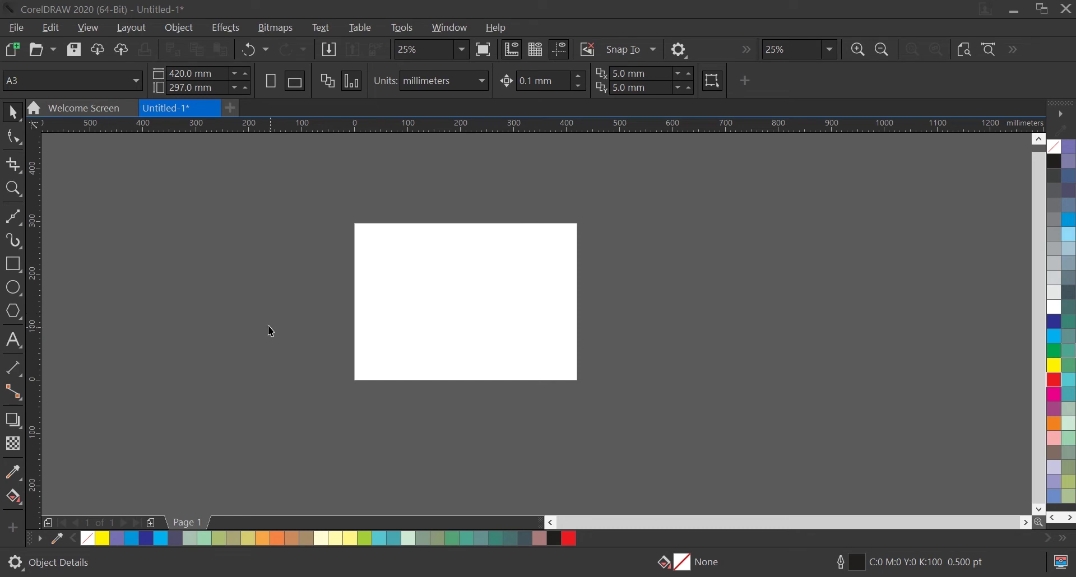
left_click(19, 318)
left_click(76, 368)
left_click(459, 82)
left_click(554, 151)
mouse_move(440, 249)
left_mouse_down()
mouse_move(495, 324)
mouse_move(561, 372)
left_mouse_up()
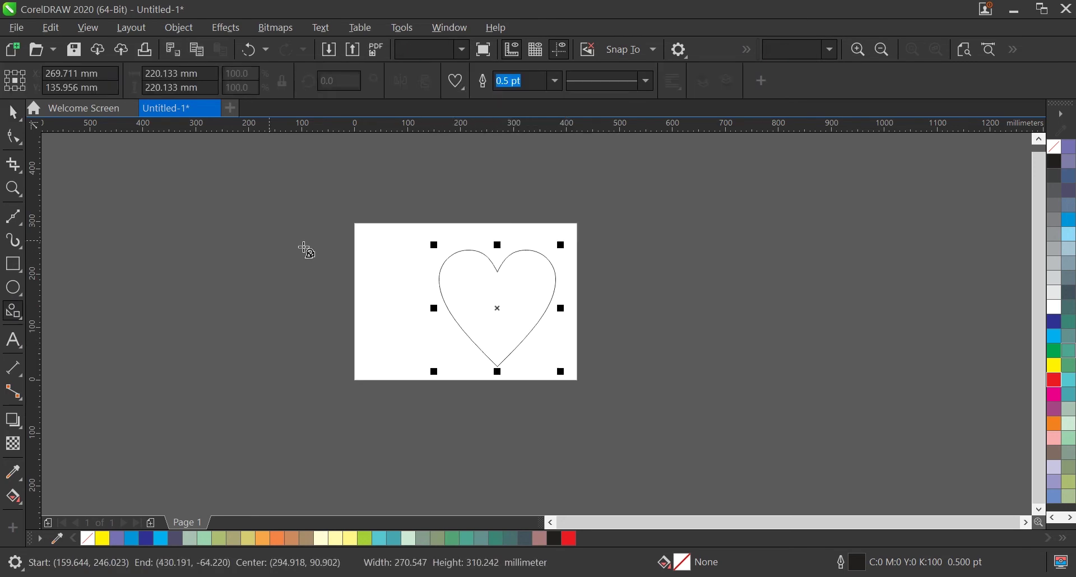
left_click(1055, 381)
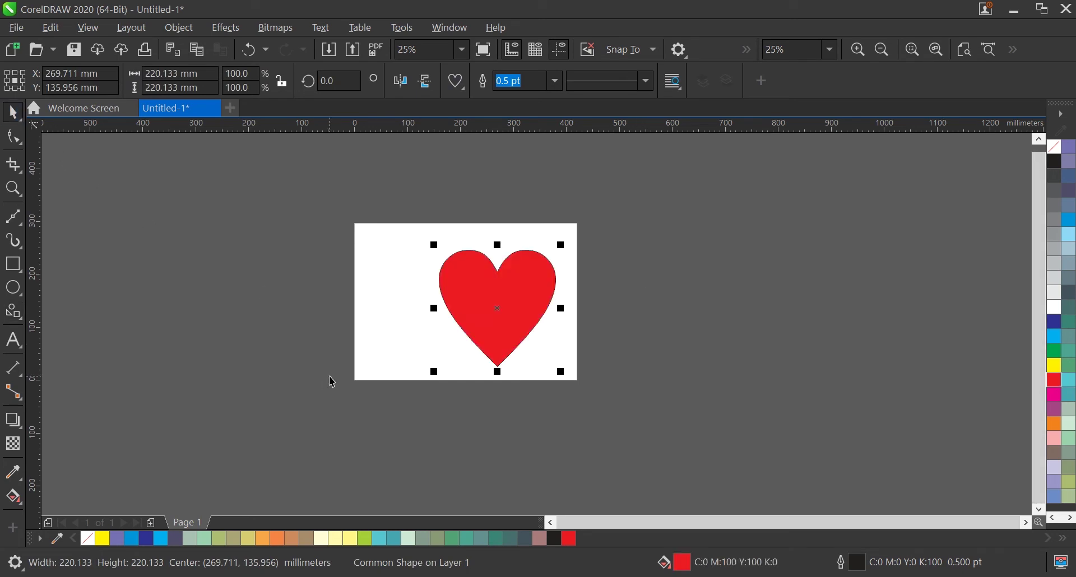
Cast a drop shadow from the heart toward the right with the Shadow tool.
left_click(21, 428)
left_click(22, 433)
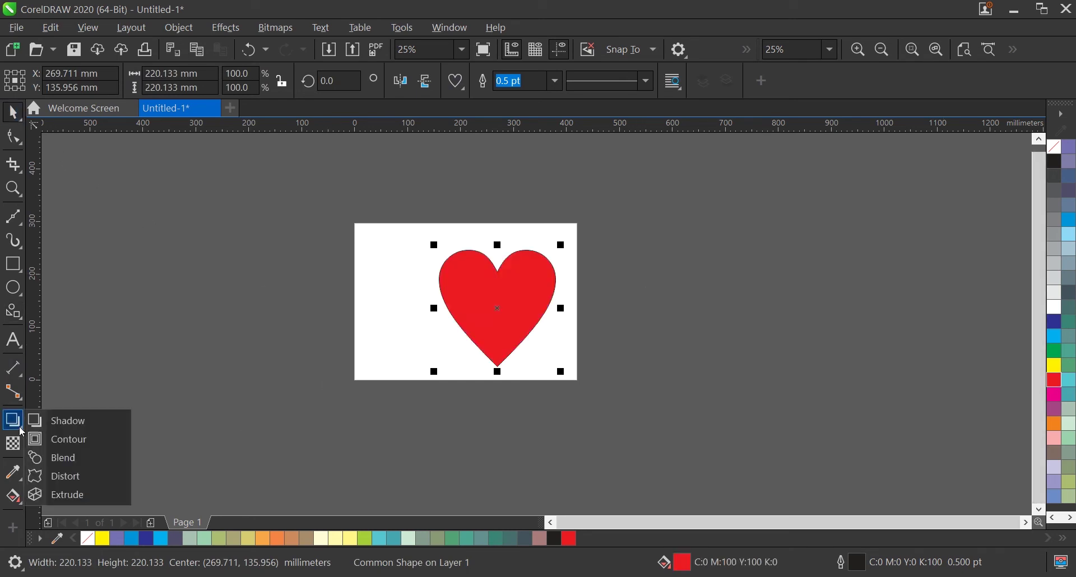
left_click(60, 421)
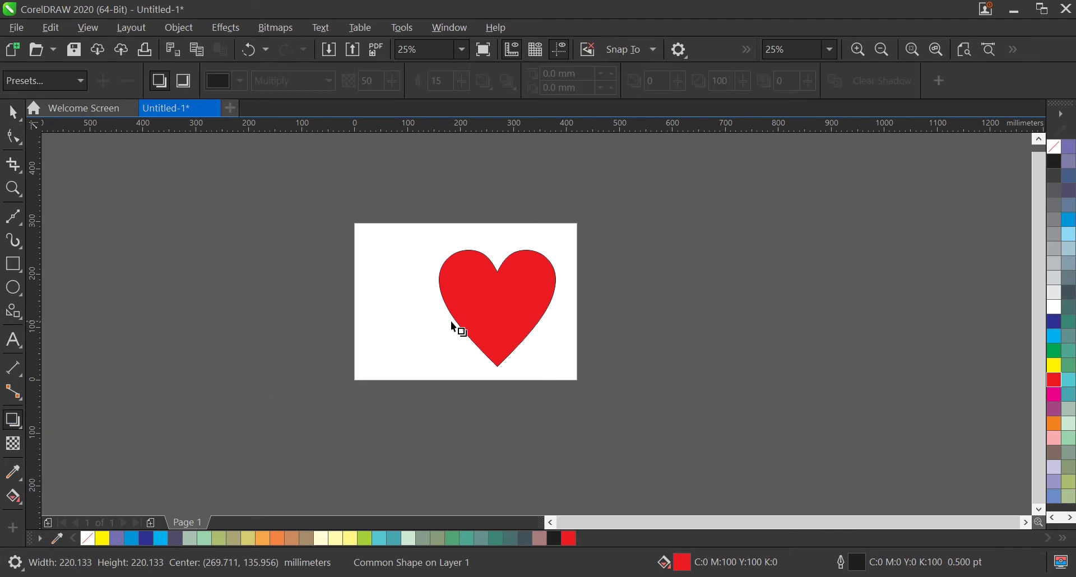
left_click_drag(455, 320, 582, 306)
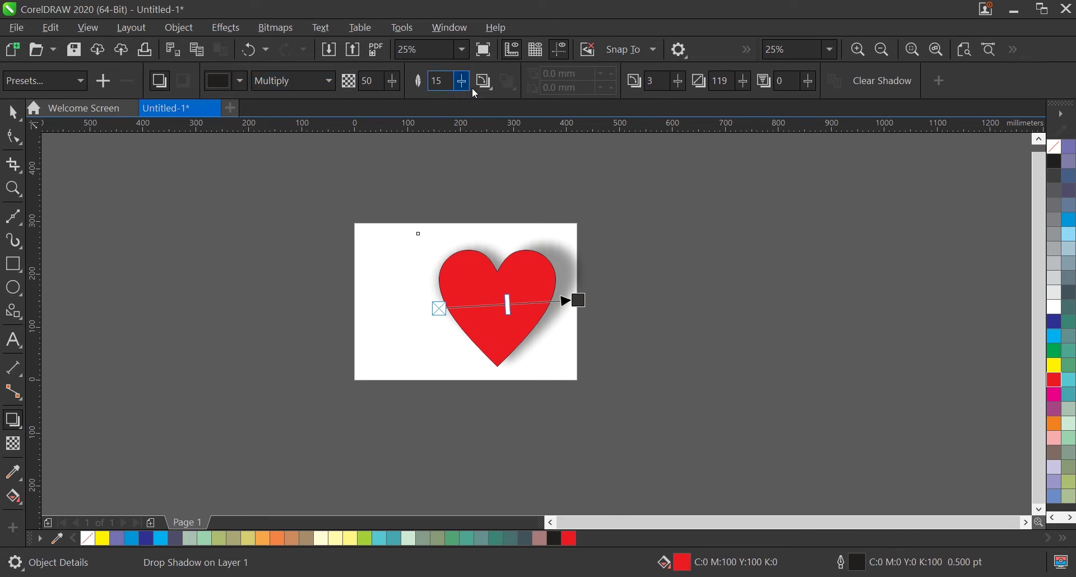
Set the heart shadow's opacity to 58 and its feathering to 10.
left_click(397, 87)
left_click_drag(394, 102, 404, 107)
left_click(462, 82)
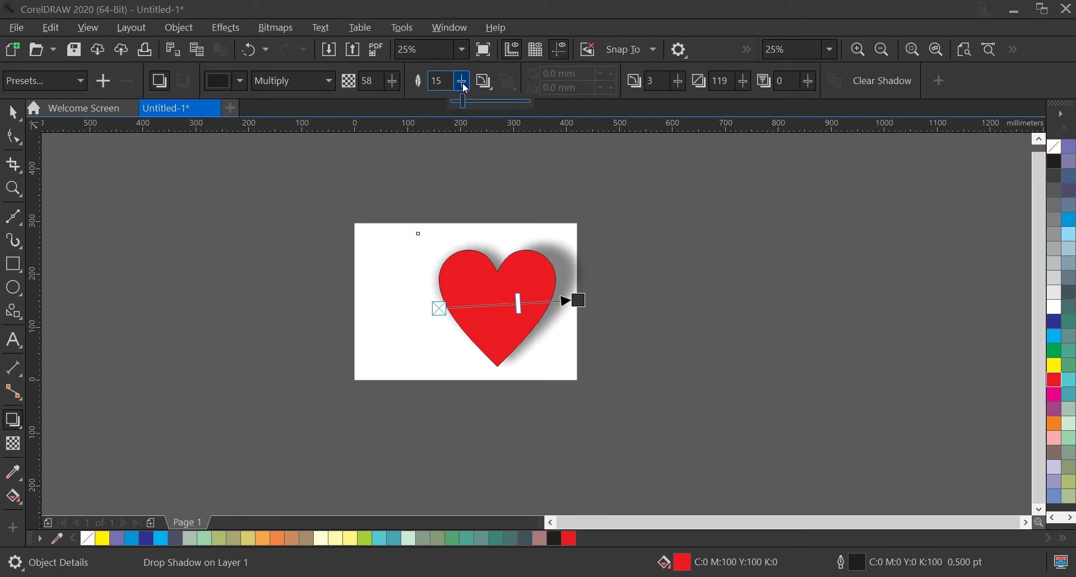
left_click_drag(462, 104, 459, 104)
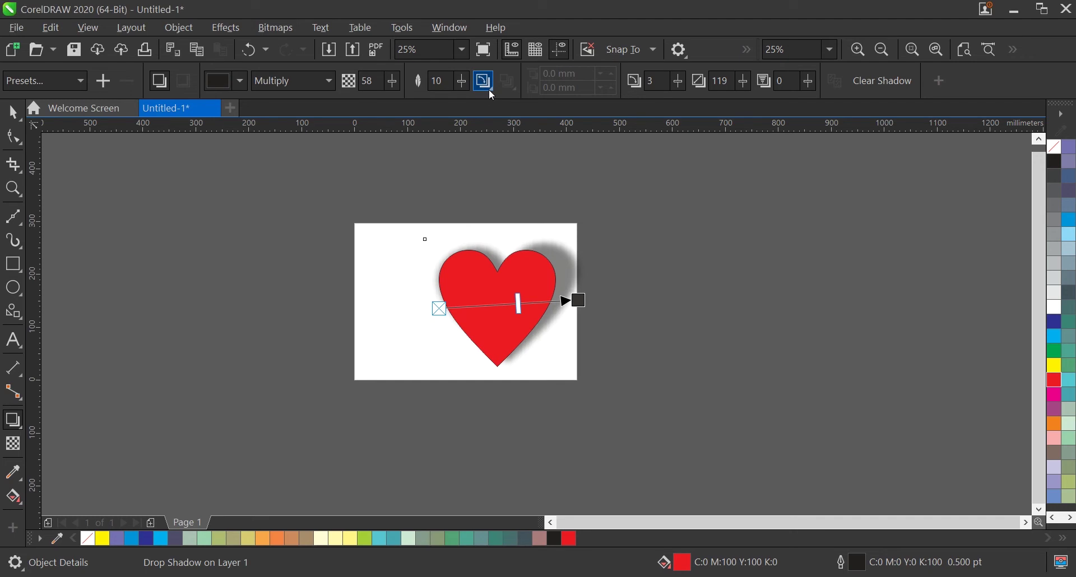
Set the feathering direction of the heart's shadow to Inside.
left_click(489, 90)
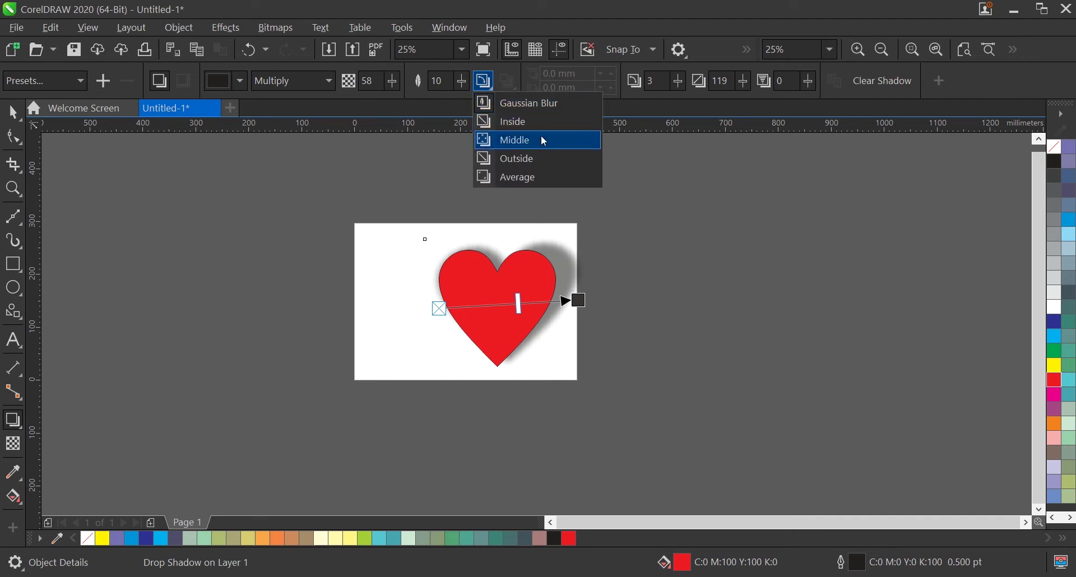
left_click(545, 122)
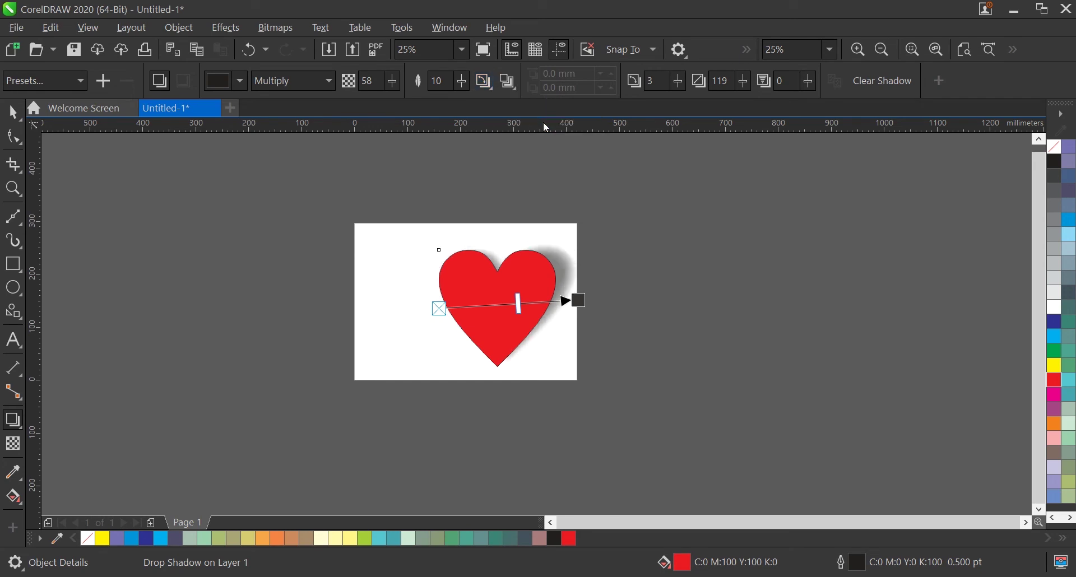
left_click(489, 89)
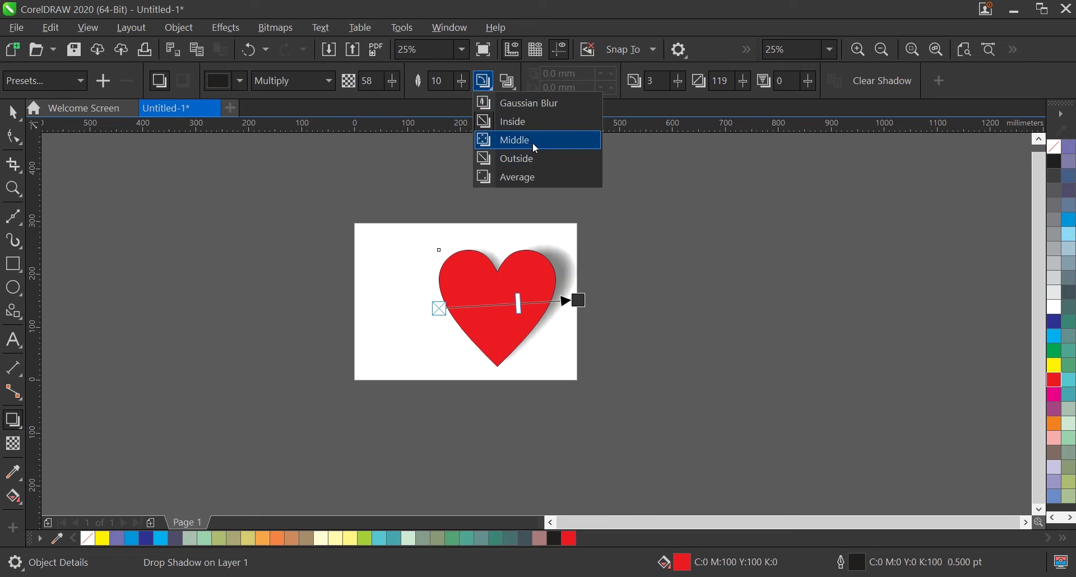
left_click(375, 172)
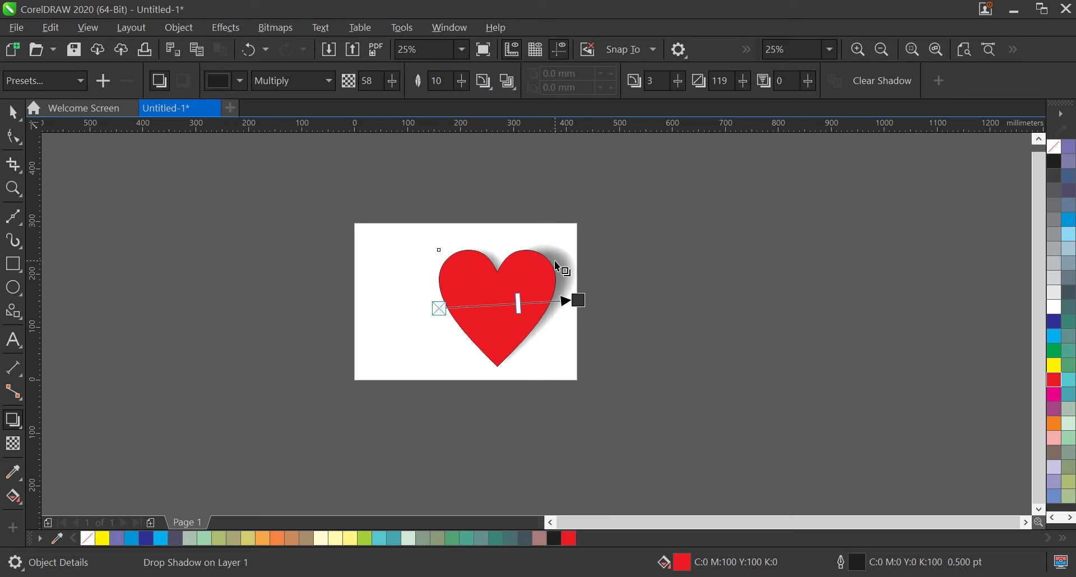
Change the color of the heart's shadow to yellow from the CMYK palette.
left_click(237, 88)
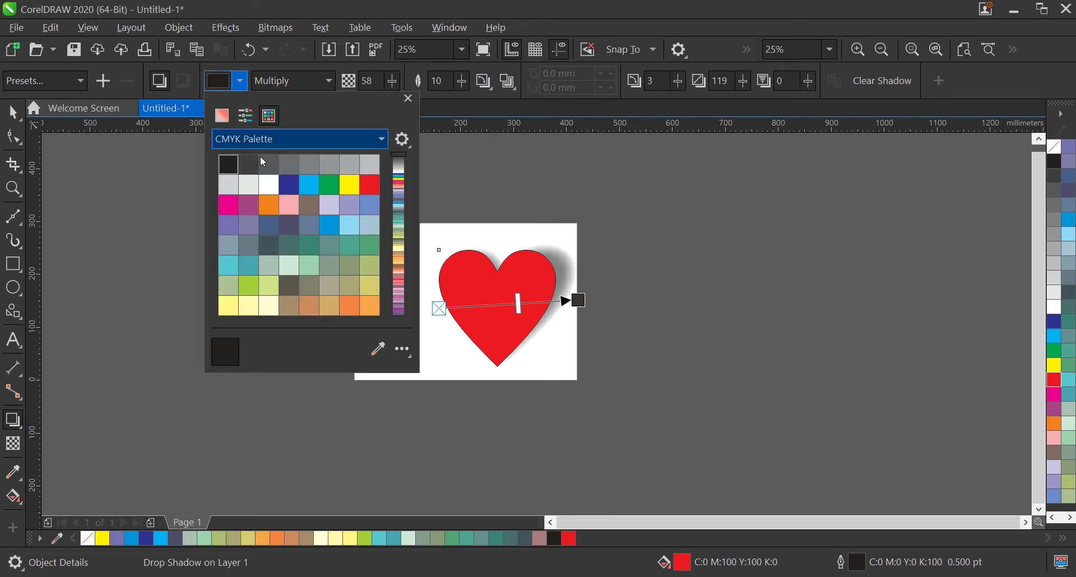
left_click(350, 185)
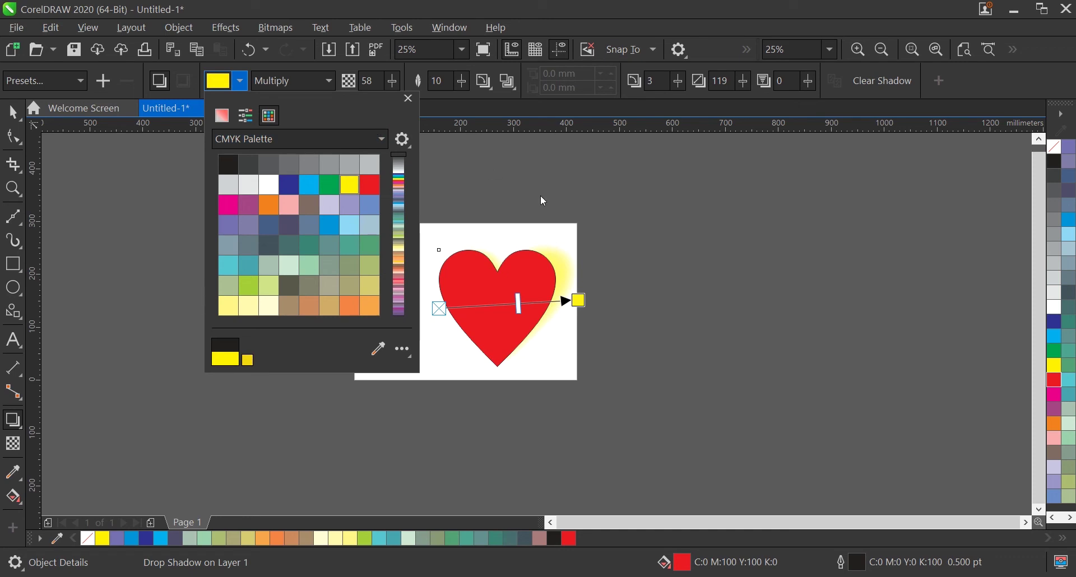
left_click(410, 99)
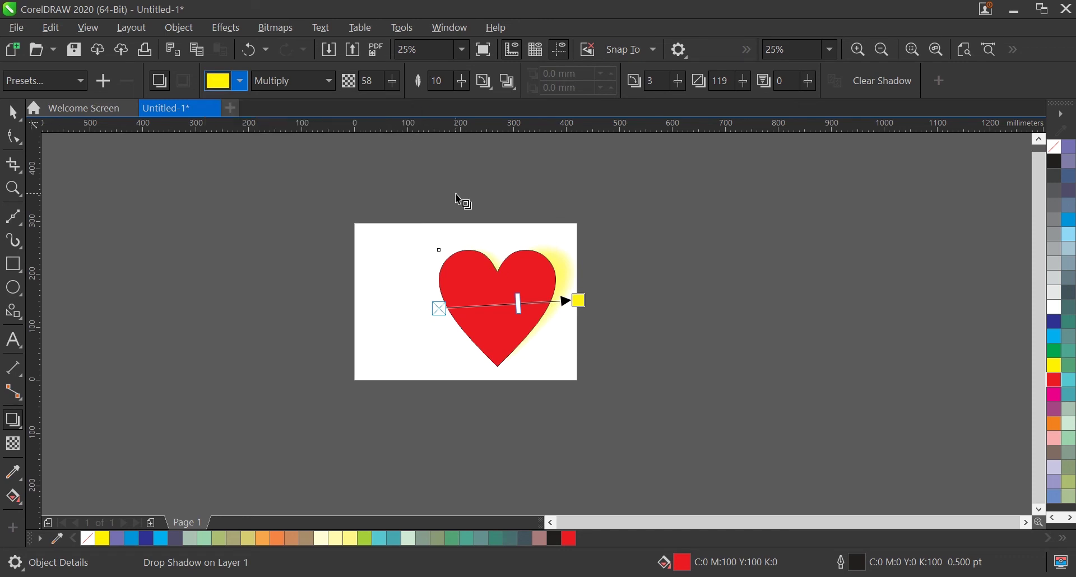
left_click(14, 114)
Draw a rectangle about 127 by 104 mm to the left of the heart.
left_click(14, 420)
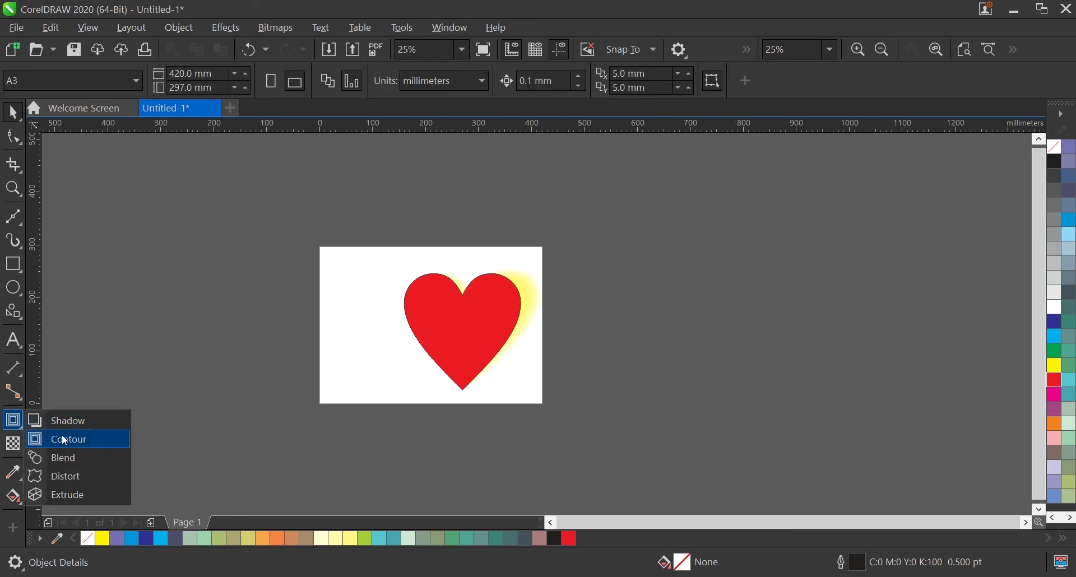
left_click(61, 439)
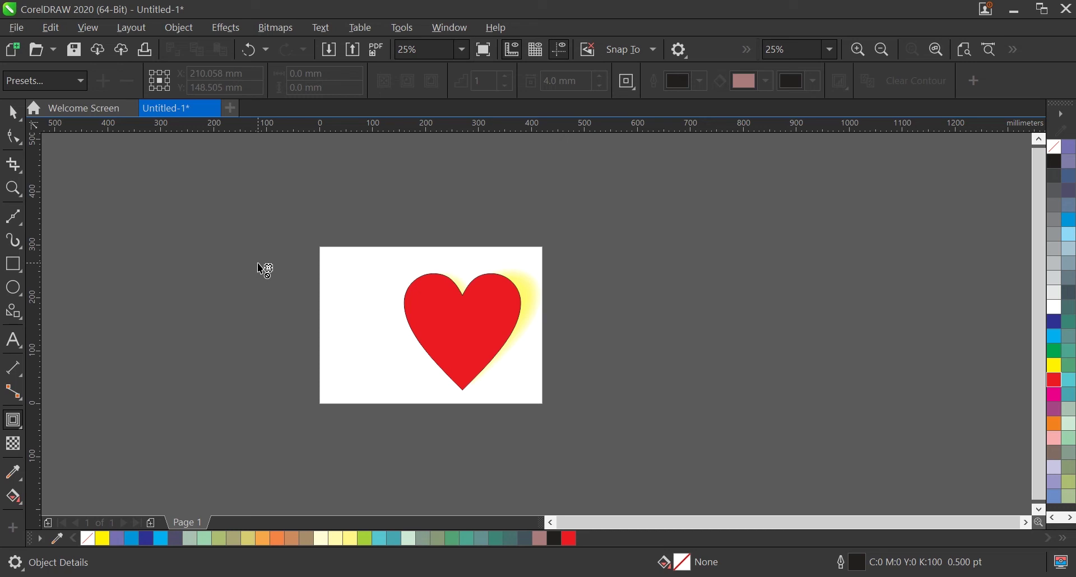
left_click(13, 264)
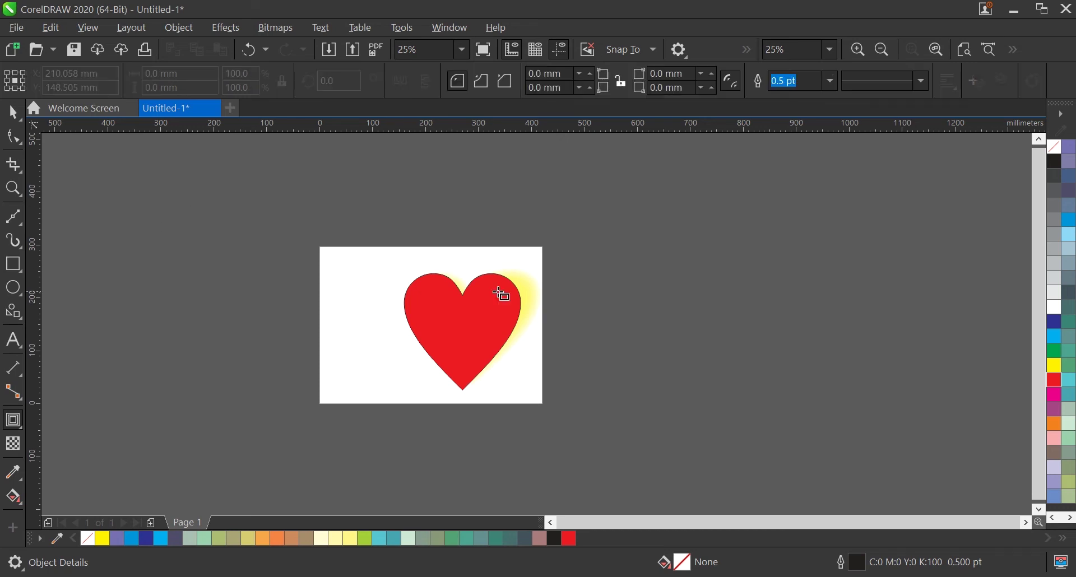
left_click_drag(334, 306, 401, 362)
left_click(12, 112)
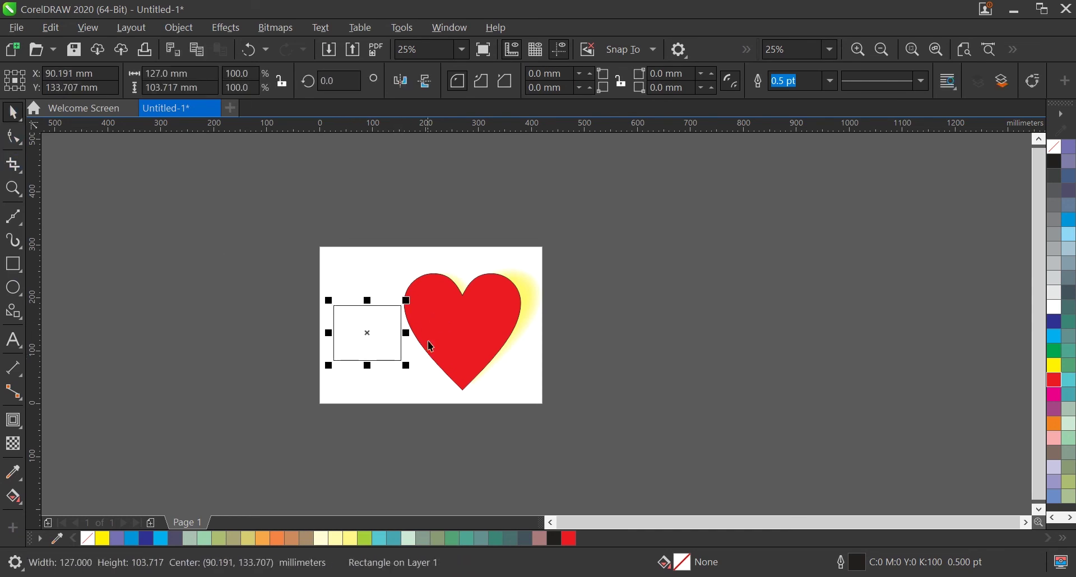
scroll(364, 319, "up", 1)
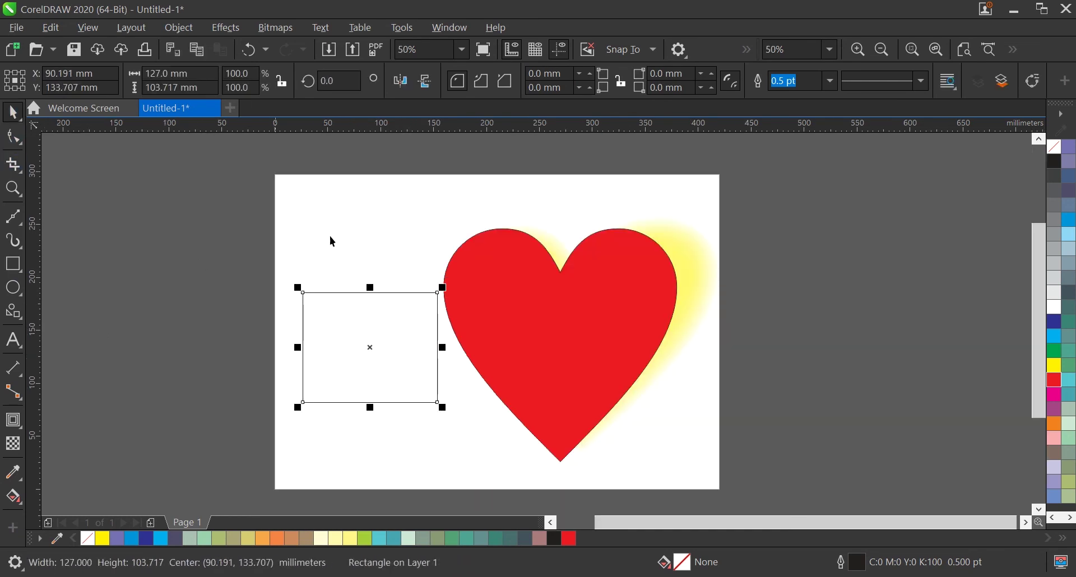
Add a one-step inside contour to the rectangle and set its offset to 4 mm.
left_click(16, 442)
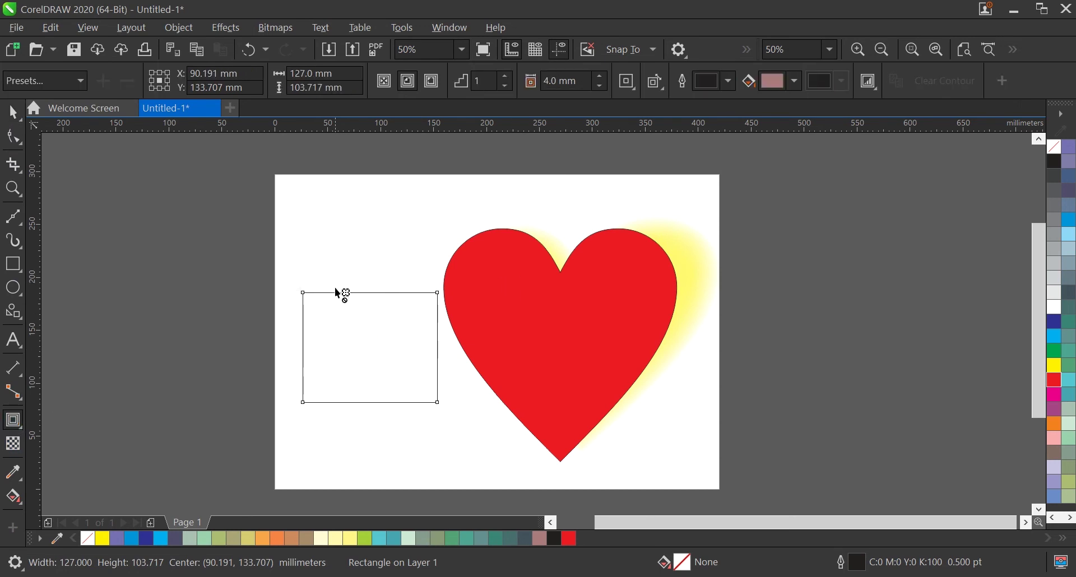
left_click_drag(304, 295, 317, 305)
key("space")
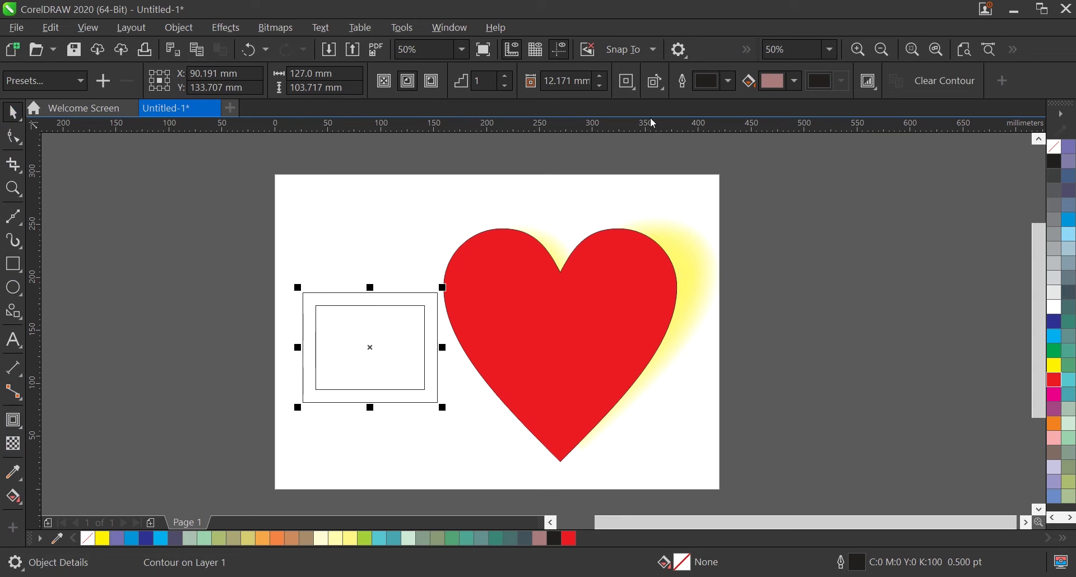
left_click_drag(572, 82, 542, 84)
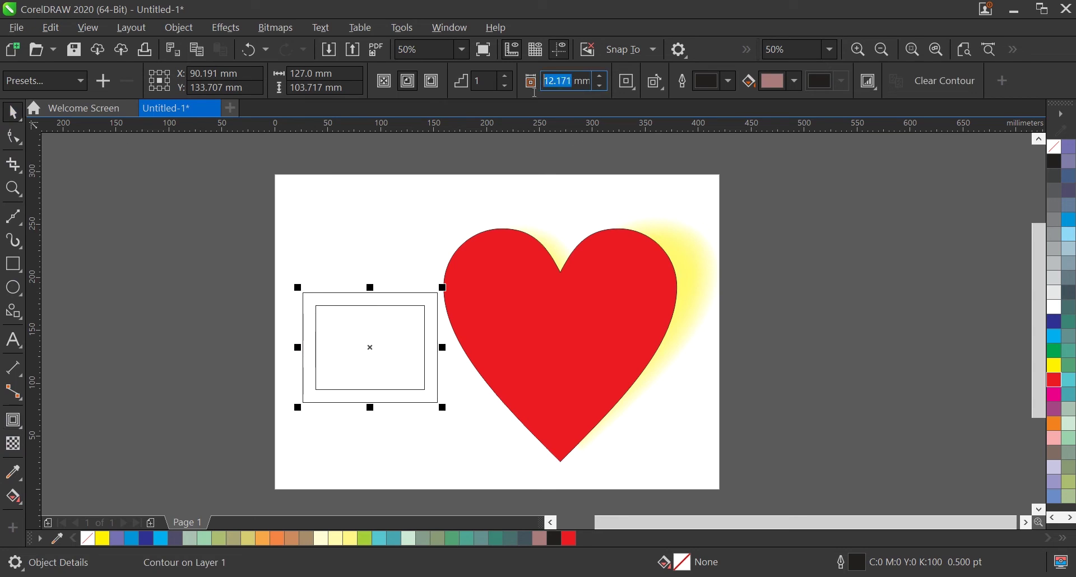
type("4")
key("Return")
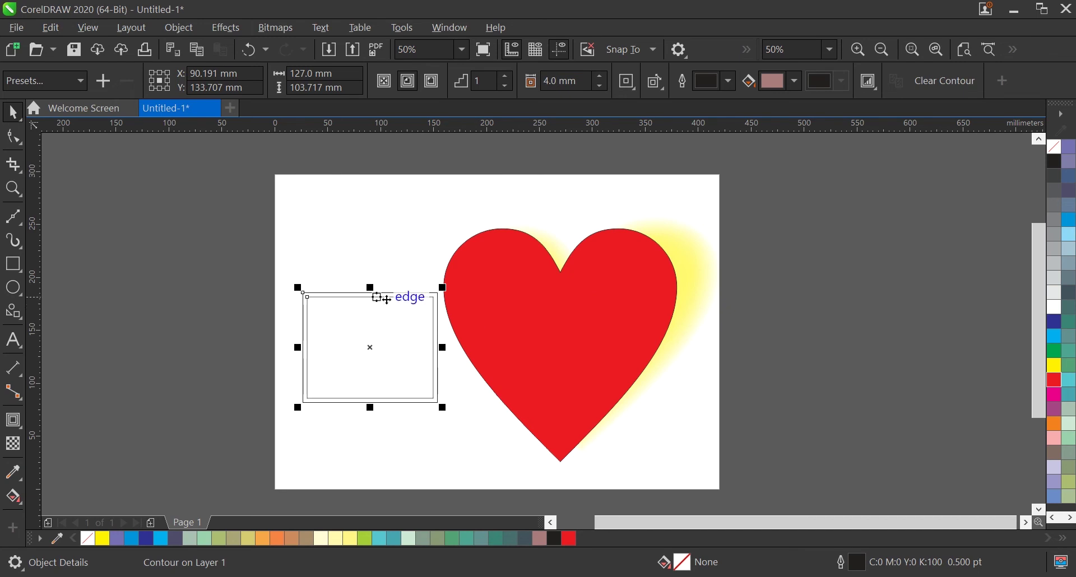
Try placing the contour outside the rectangle and switch it back to inside.
scroll(398, 304, "up", 2)
scroll(370, 300, "down", 2)
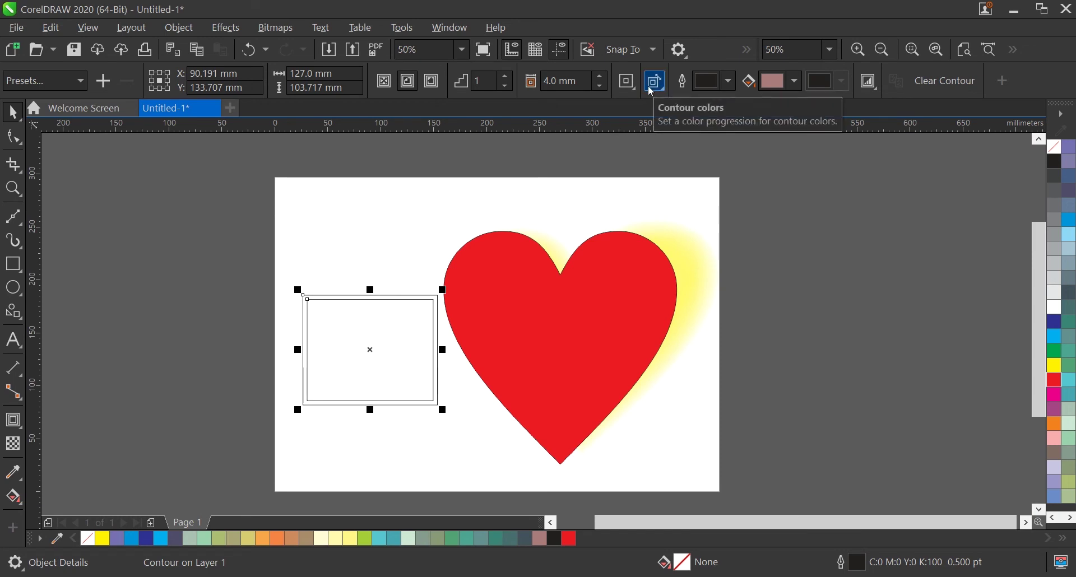
left_click(427, 88)
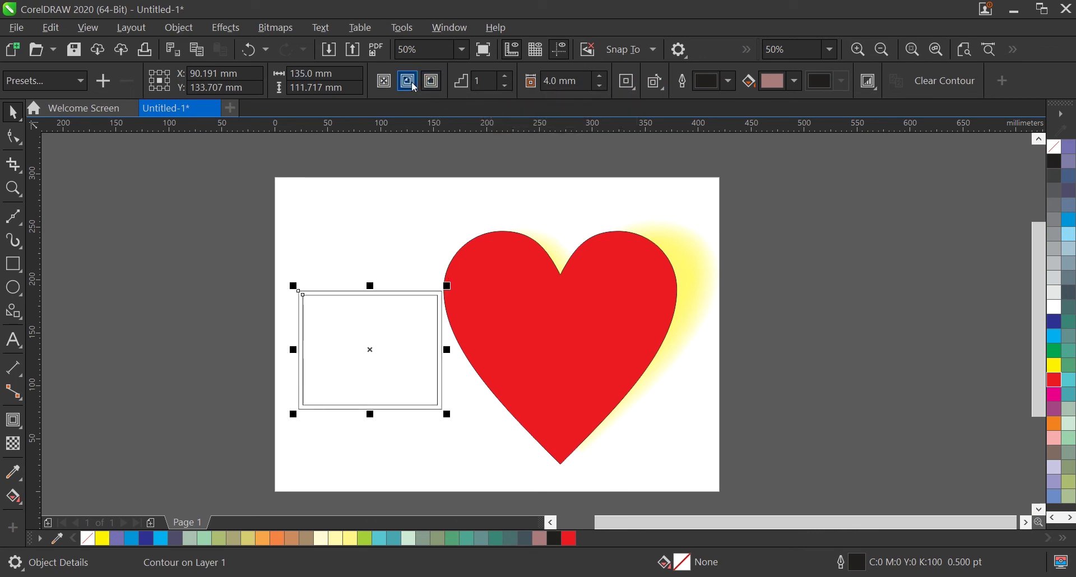
left_click(409, 81)
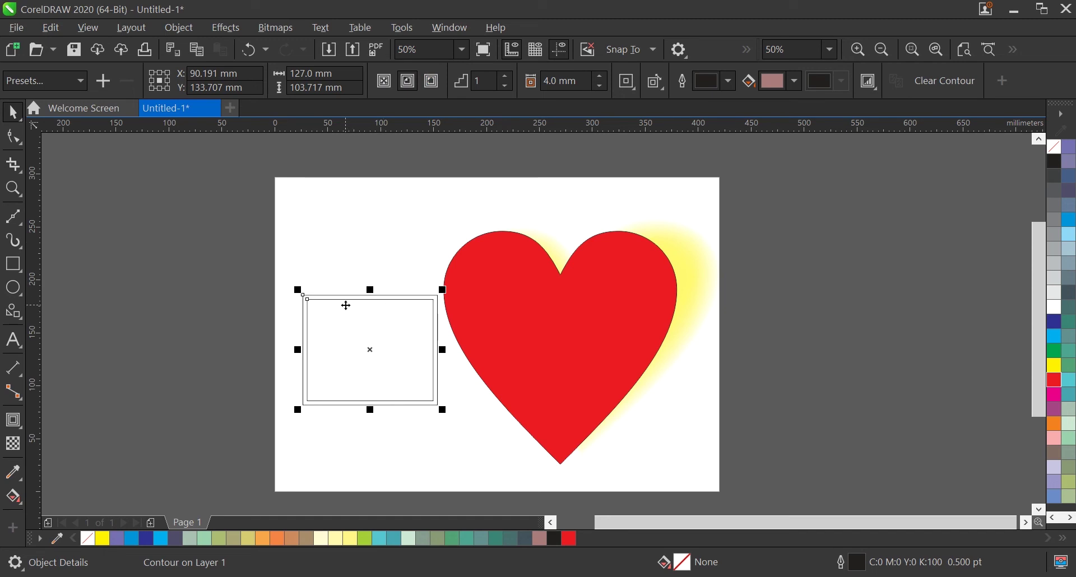
Separate the contour from the original rectangle, delete the outer rectangle and select the inner one.
left_click(355, 258)
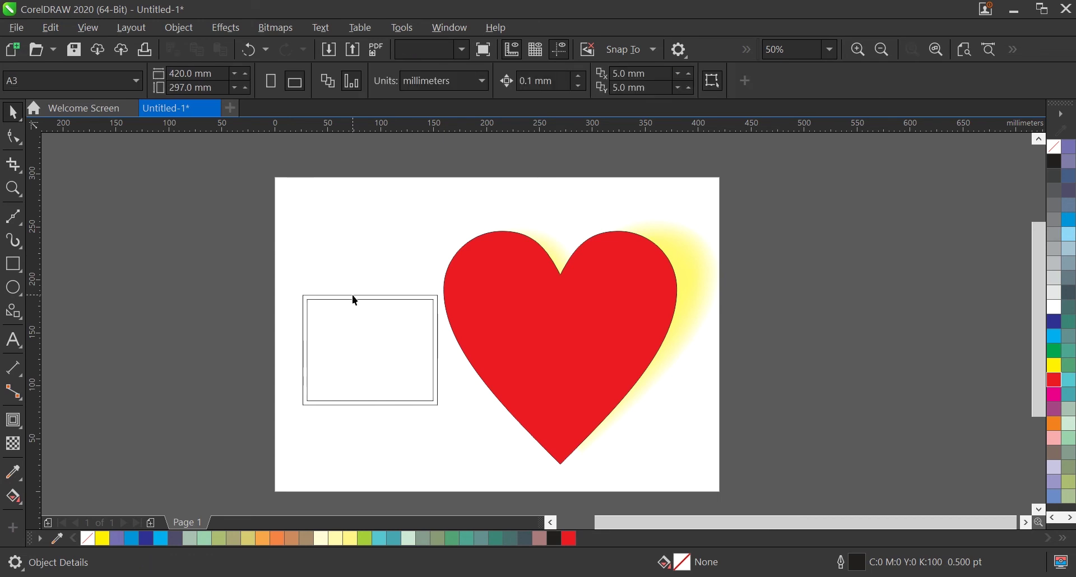
left_click(352, 295)
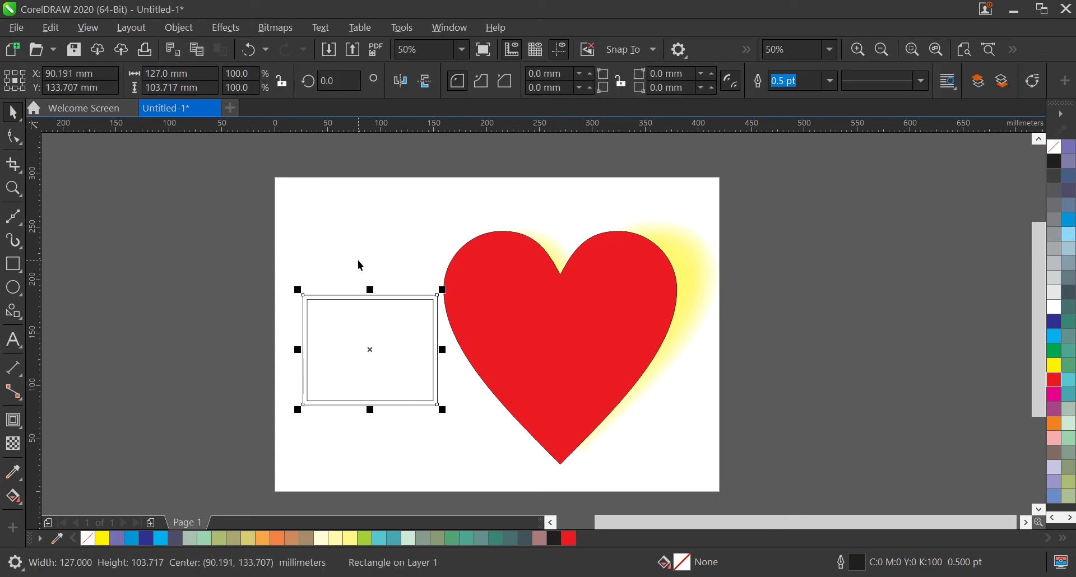
left_click(359, 262)
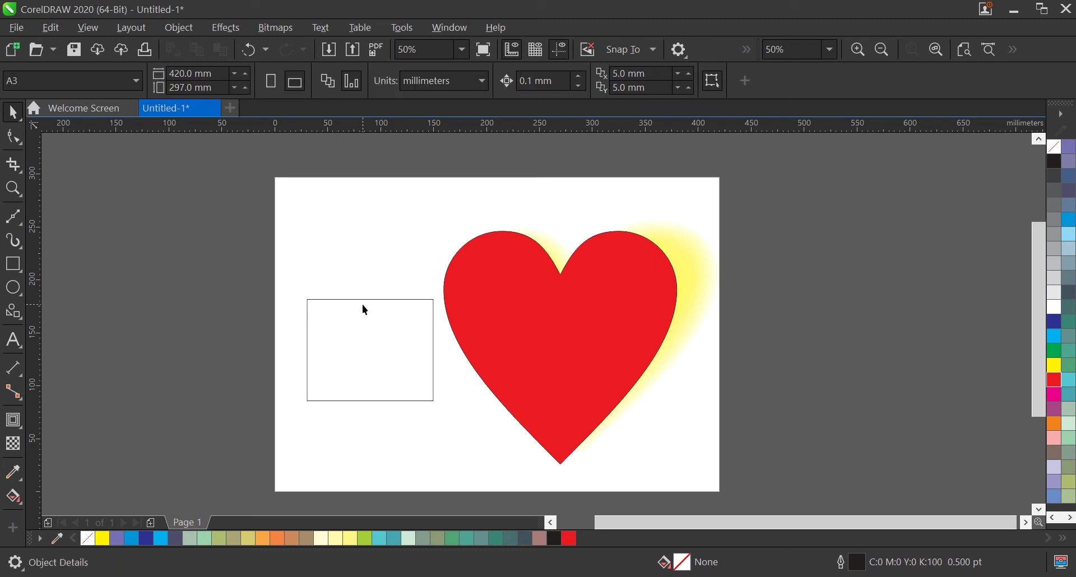
left_click(363, 305)
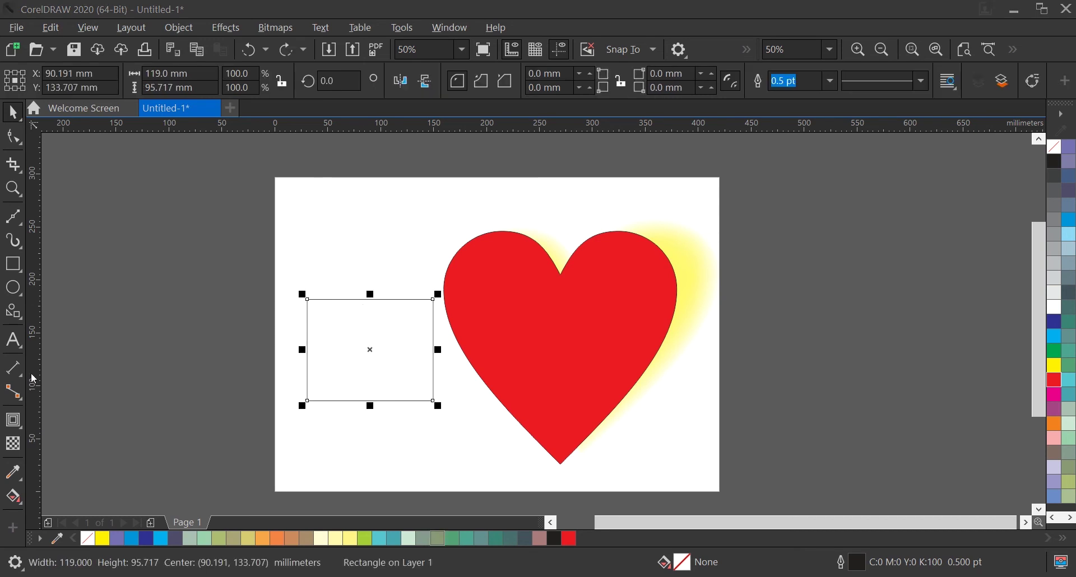
On an emptied page, draw a circle about 22 mm wide at the upper left and place a half-size copy at the upper right.
left_click(16, 425)
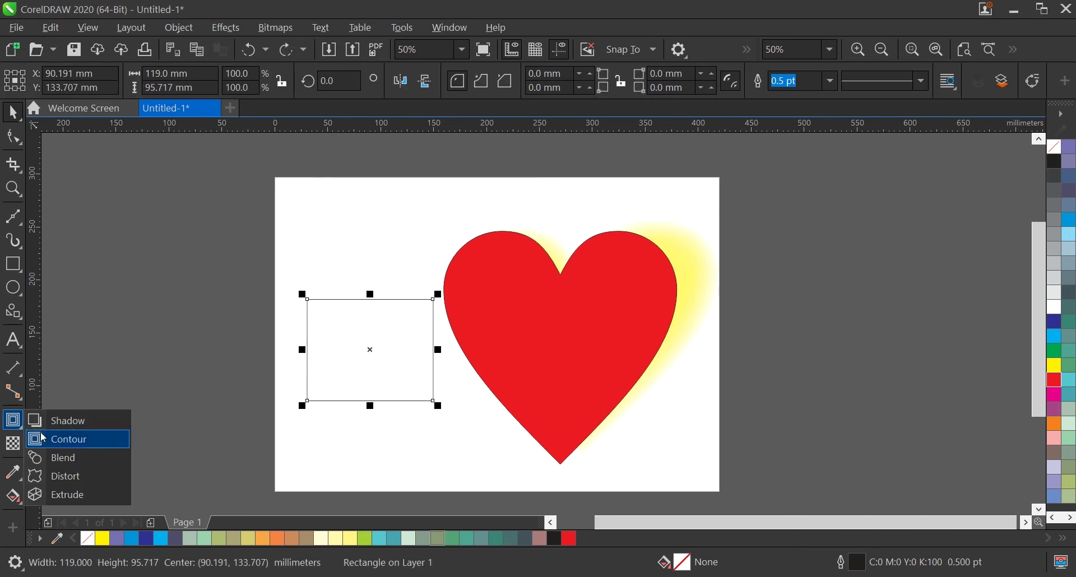
left_click(61, 458)
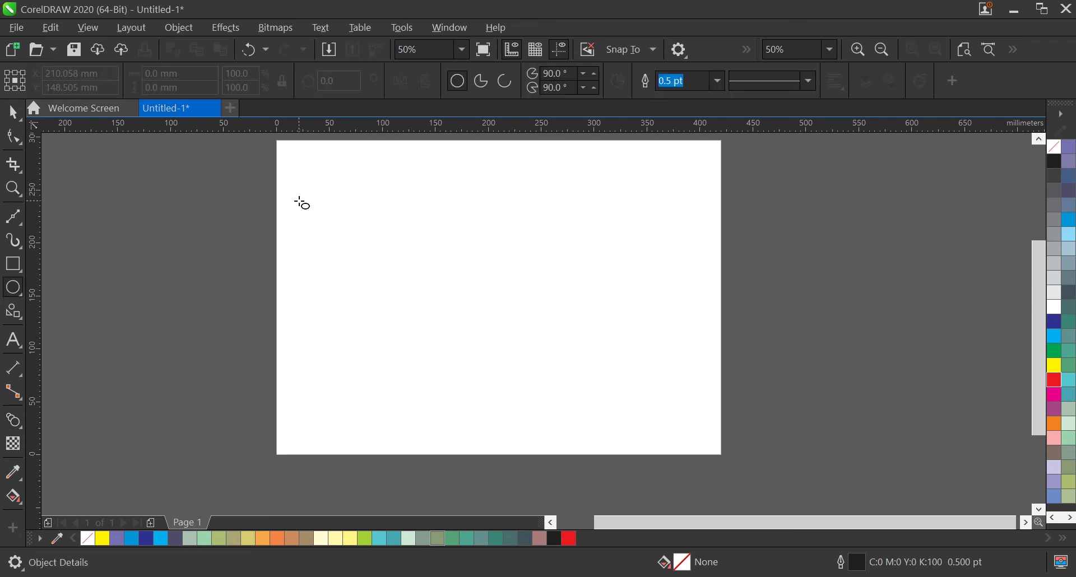
left_click_drag(297, 191, 319, 210)
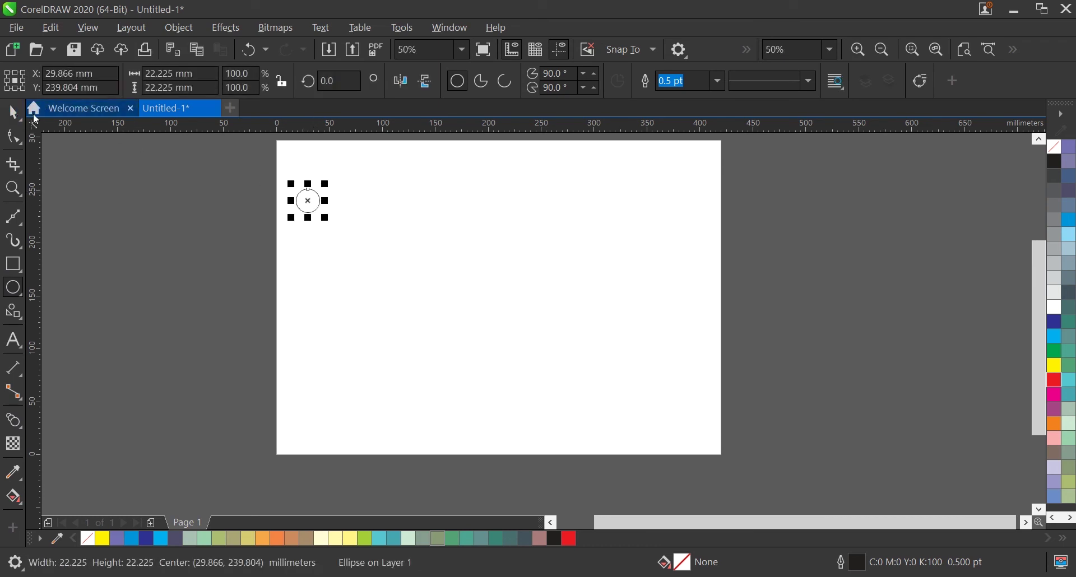
left_click(14, 114)
left_click_drag(309, 200, 689, 200)
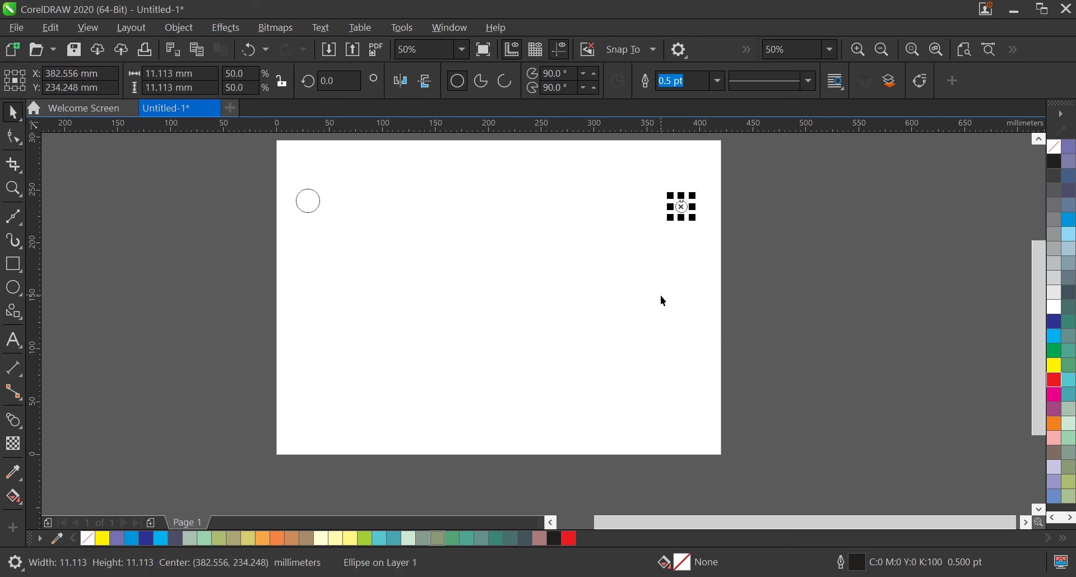
Blend the large circle at the page's upper left into the small circle at the upper right.
left_click(106, 334)
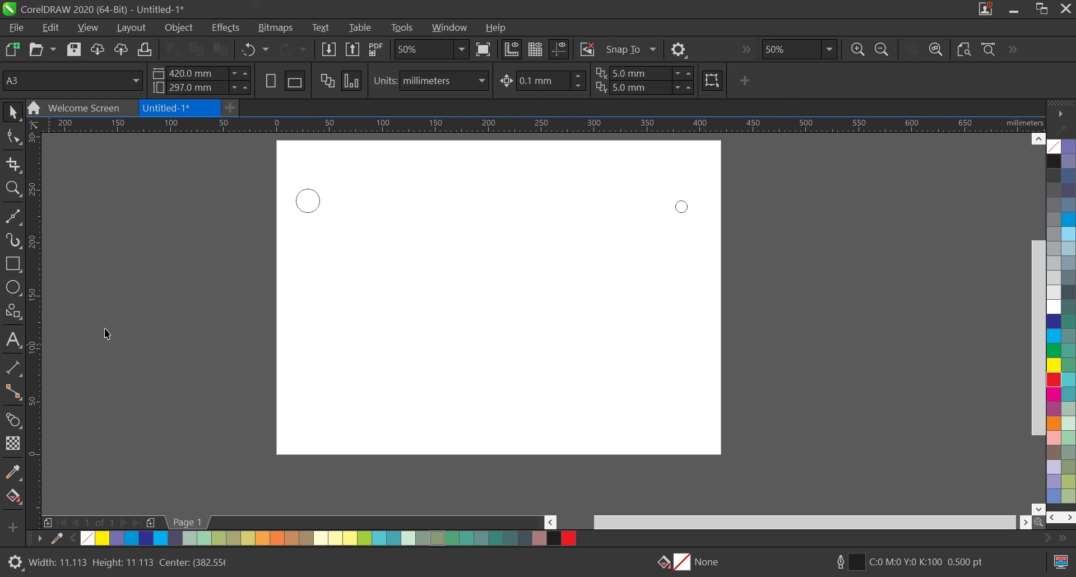
left_click(26, 428)
left_click(73, 458)
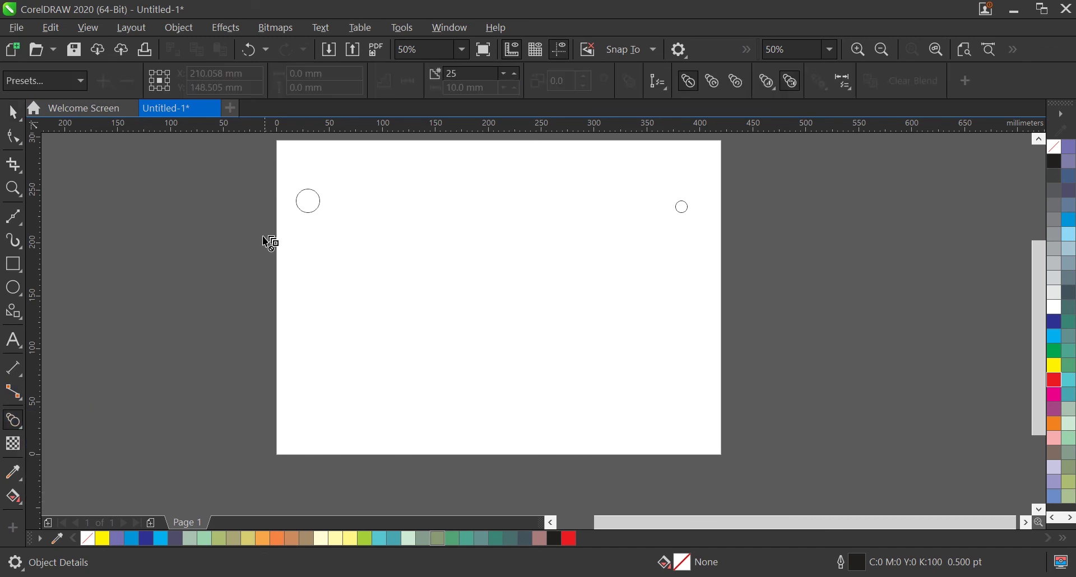
left_click(315, 203)
left_click_drag(311, 207, 686, 208)
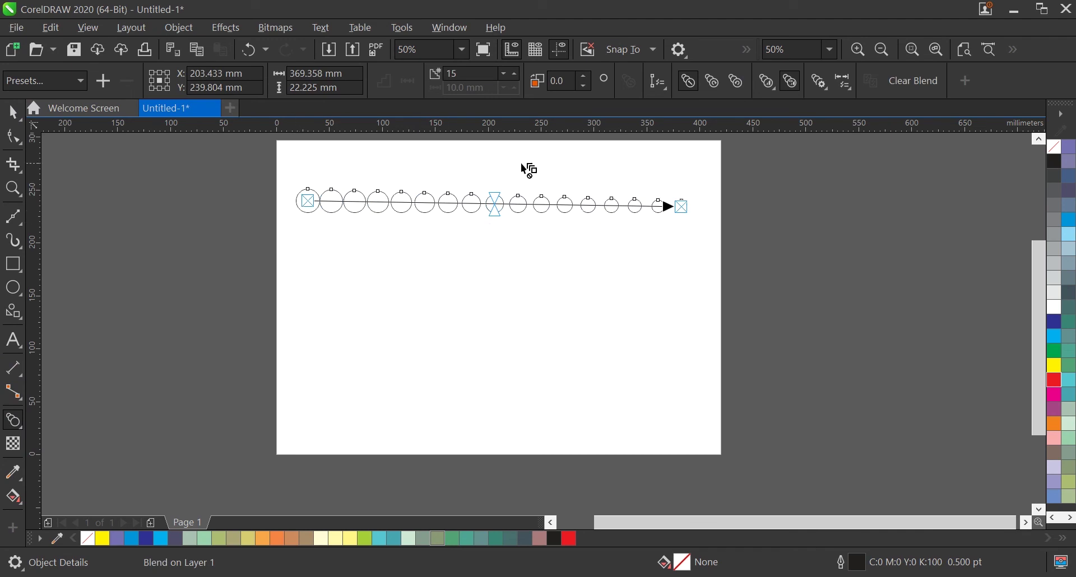
Set the number of blend steps to 24 and deselect the blend.
left_click(515, 75)
left_click(515, 75)
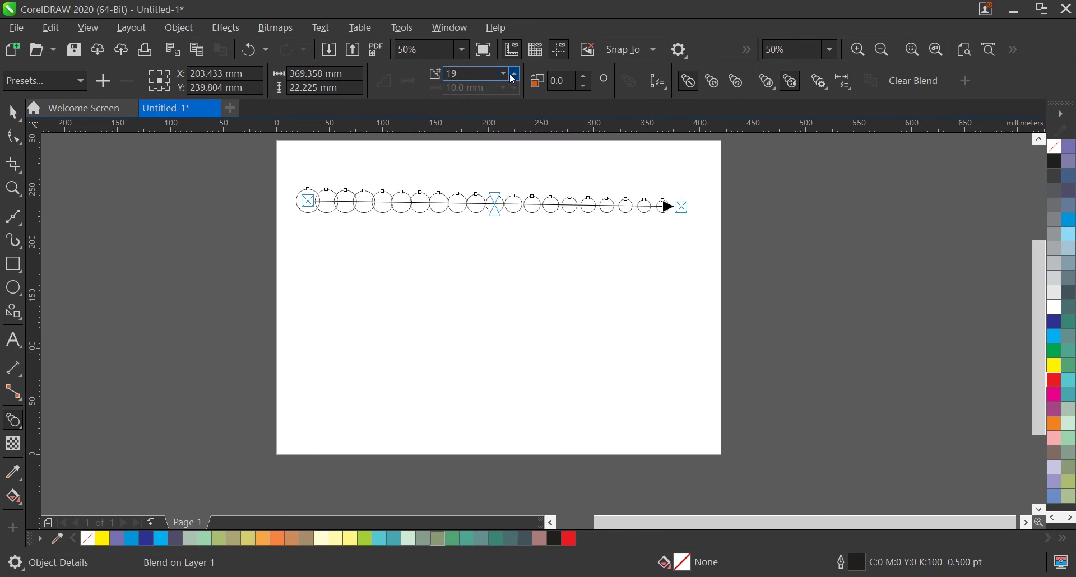
left_click(506, 75)
left_click(506, 75)
left_click(507, 75)
left_click(507, 75)
left_click(507, 75)
left_click(506, 75)
left_click(515, 74)
left_click(515, 74)
left_click(515, 74)
left_click(515, 73)
left_click(515, 74)
left_click(515, 74)
left_click(515, 74)
left_click(515, 74)
left_click(515, 74)
left_click(515, 74)
left_click(515, 74)
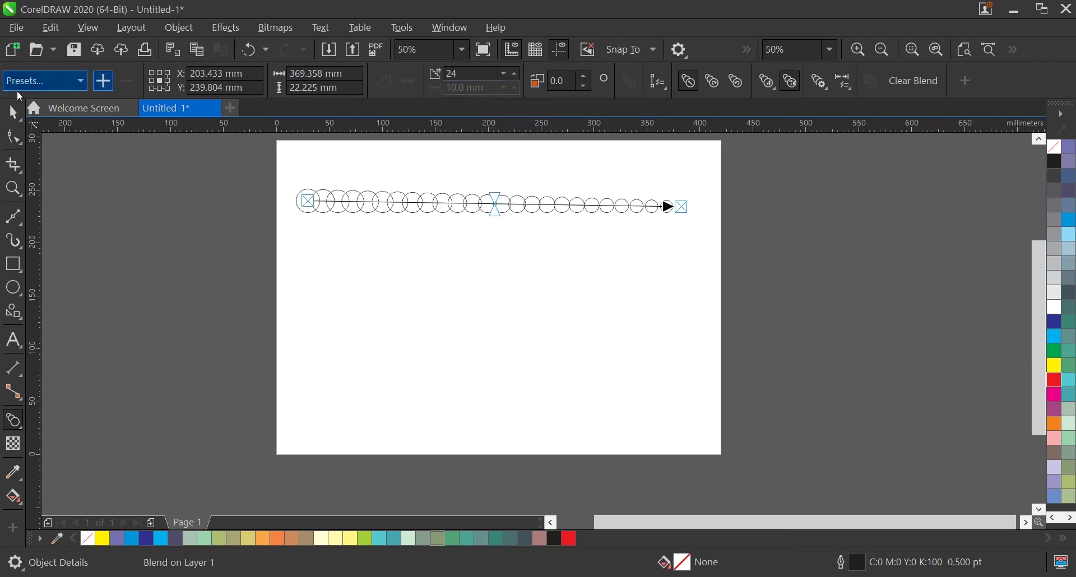
left_click(14, 113)
left_click(605, 298)
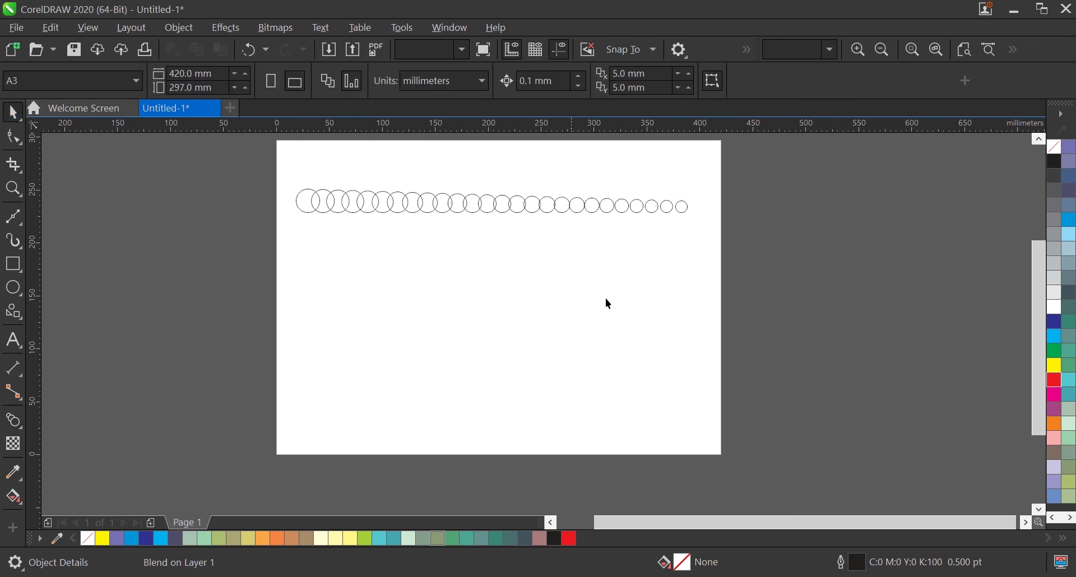
Fill the whole row of blended circles with black.
left_click_drag(514, 259, 728, 224)
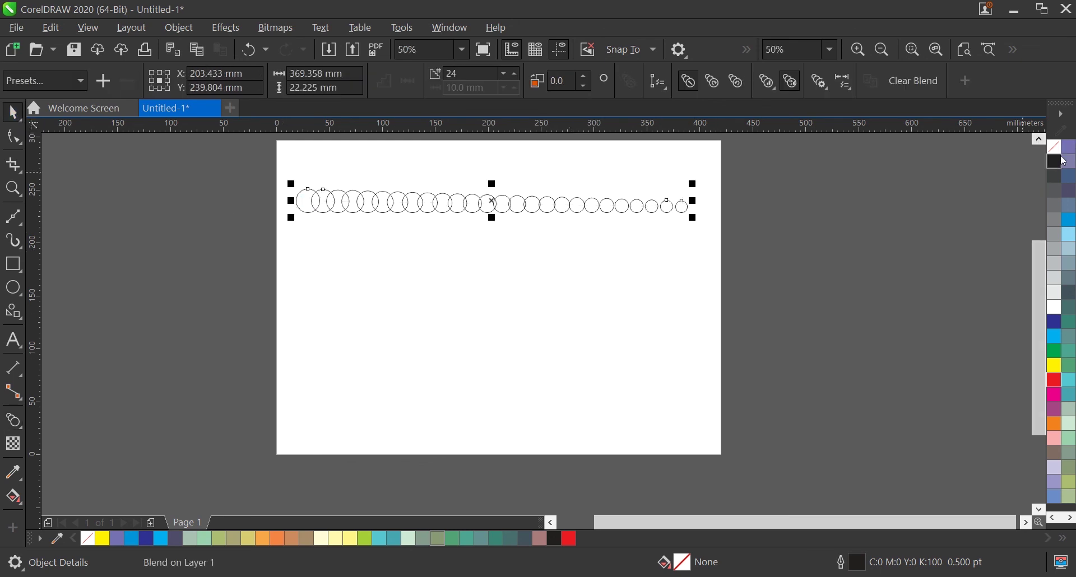
left_click(1054, 162)
left_click(587, 238)
Duplicate the black row about 16 mm straight below, then repeat the duplication 12 times down towards the page's lower edge.
left_click(497, 207)
left_click_drag(490, 204, 496, 228)
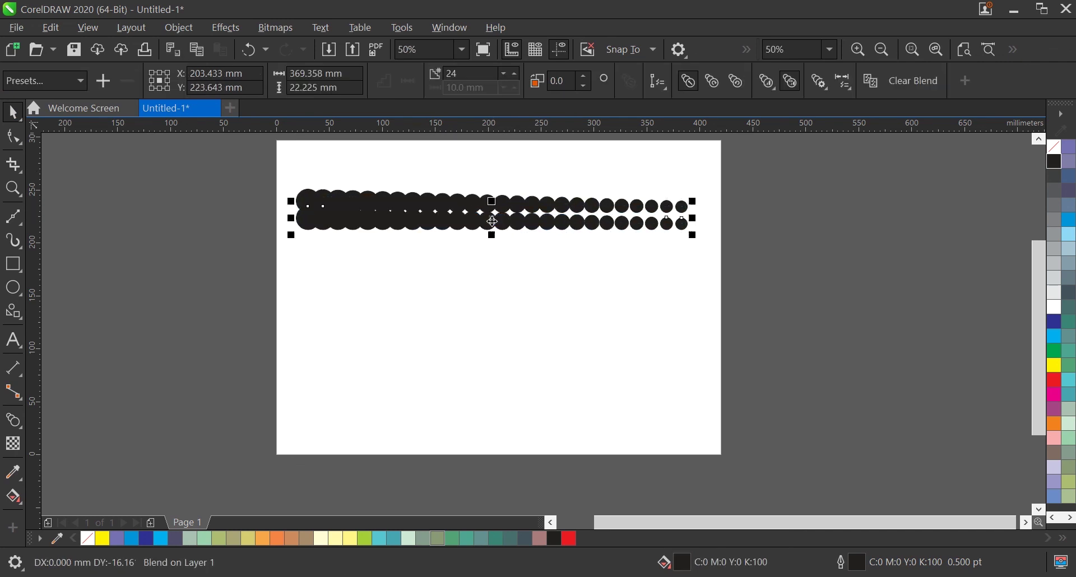
key("ctrl+r")
key("ctrl+r")
key("ctrl+r")
key("ctrl+r")
key("ctrl+r")
key("ctrl+r")
key("ctrl+r")
key("ctrl+r")
key("ctrl+r")
key("ctrl+r")
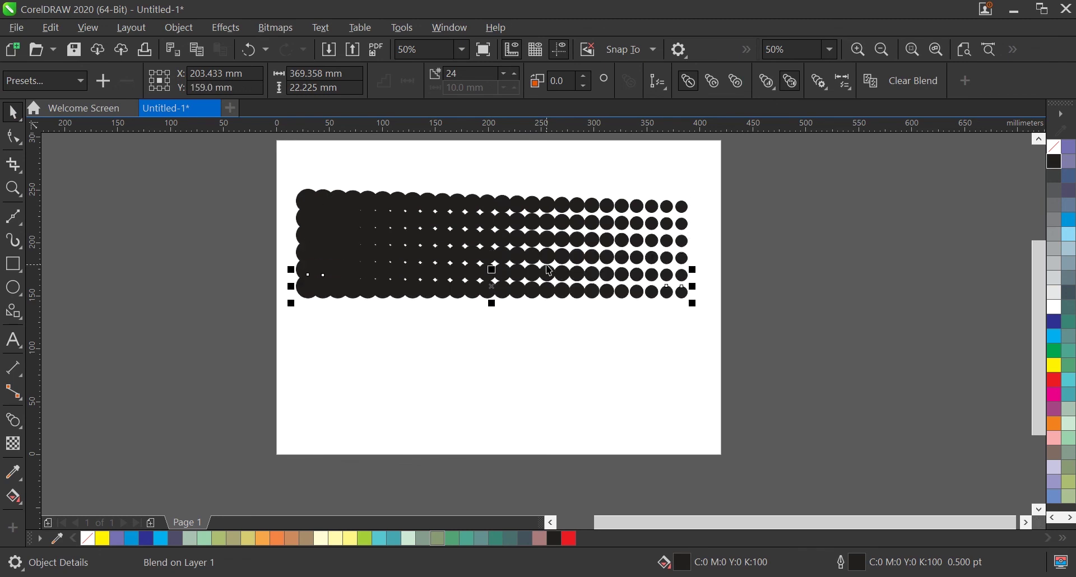
key("ctrl+r")
key("ctrl+r")
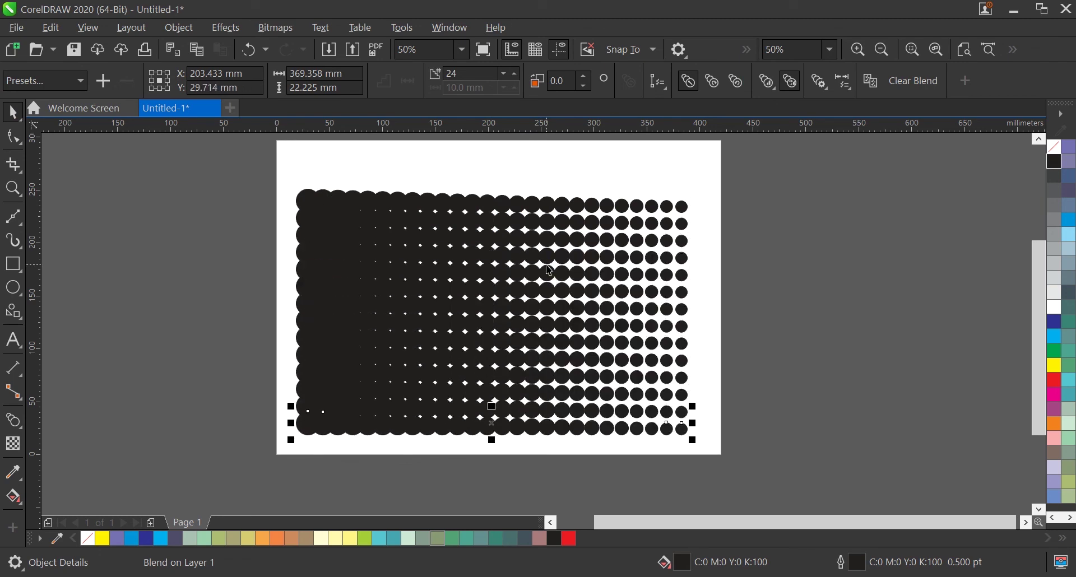
left_click(66, 332)
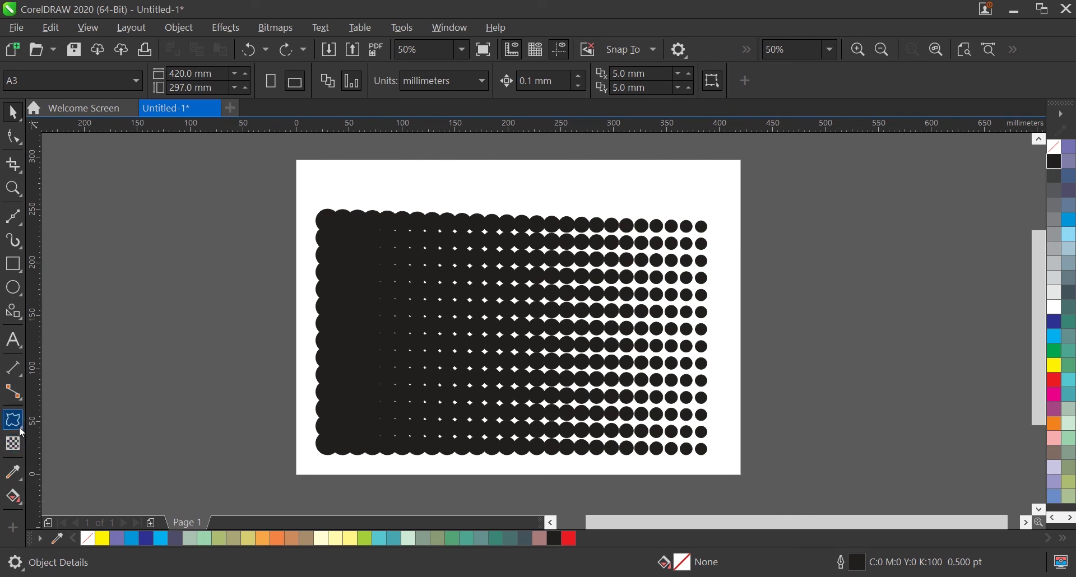
Select all the rows of black circles and delete them to empty the page.
left_click(20, 426)
left_click(63, 478)
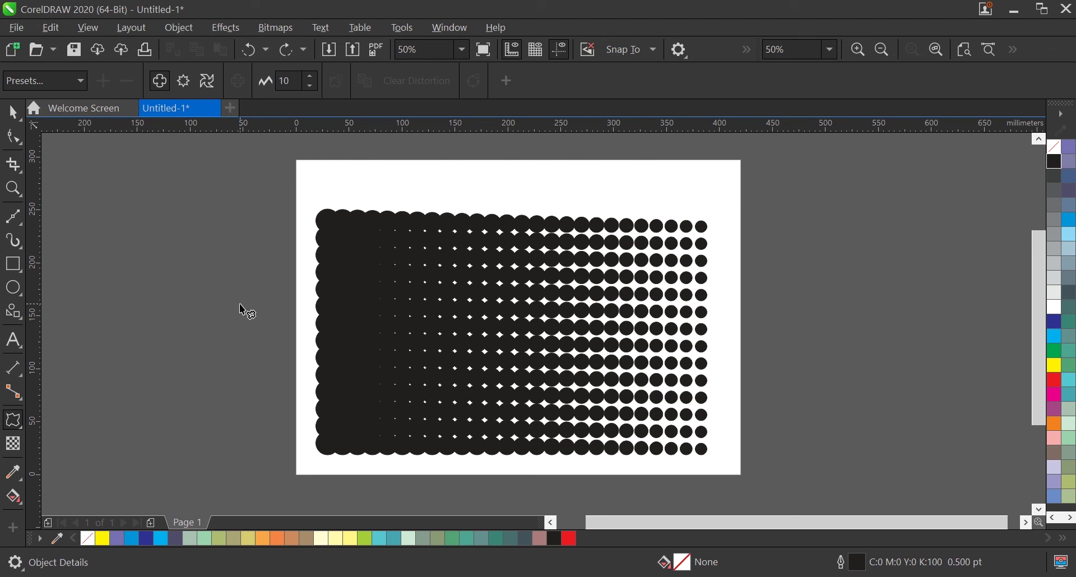
left_click(14, 113)
left_click_drag(247, 168, 800, 509)
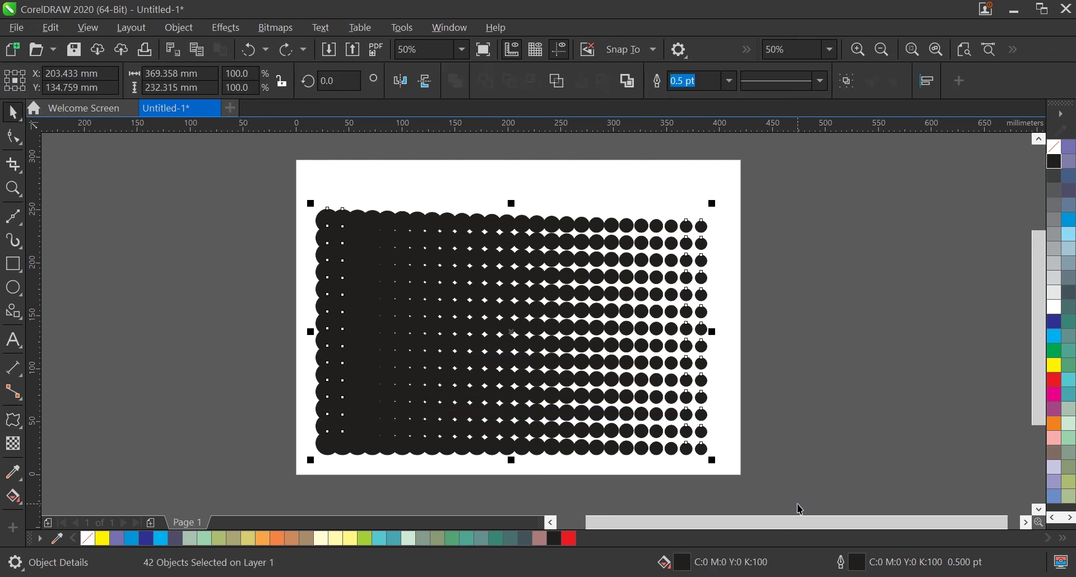
key("Delete")
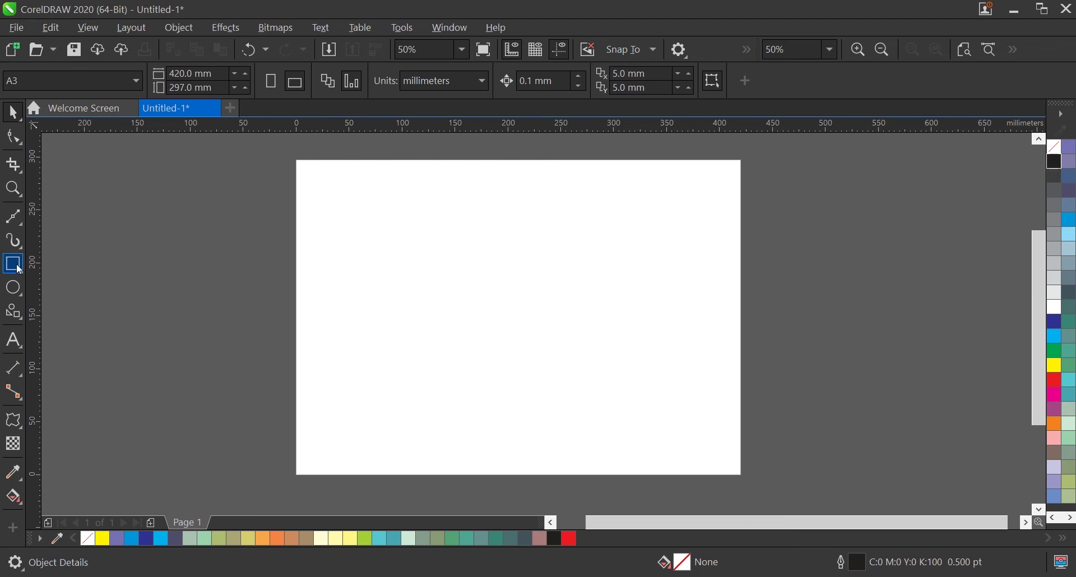
Draw a rectangle about 95 mm wide and 73 mm high left of the page's centre.
left_click(18, 266)
left_click_drag(398, 256, 502, 334)
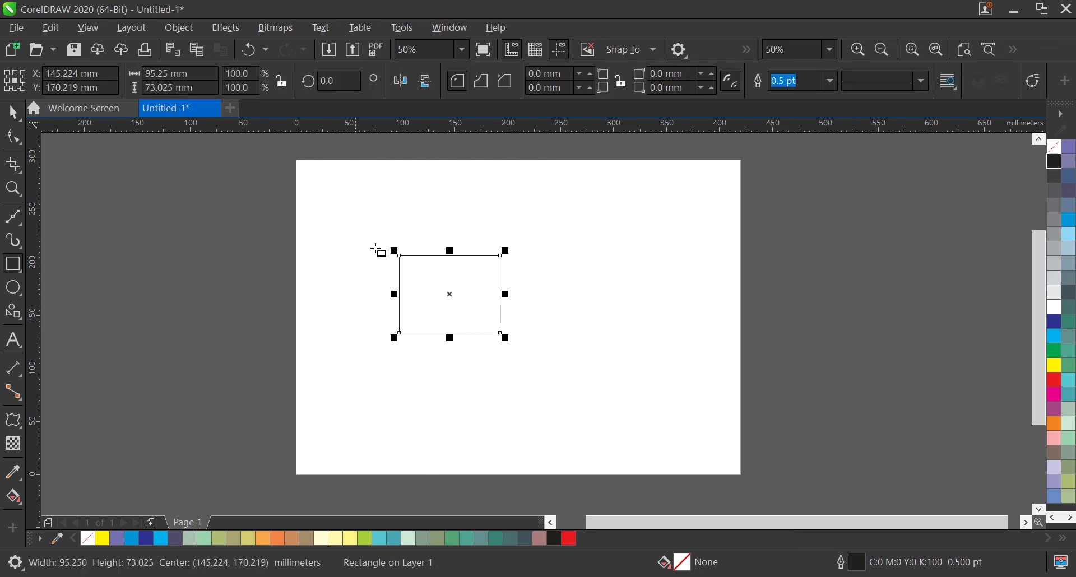
left_click(13, 112)
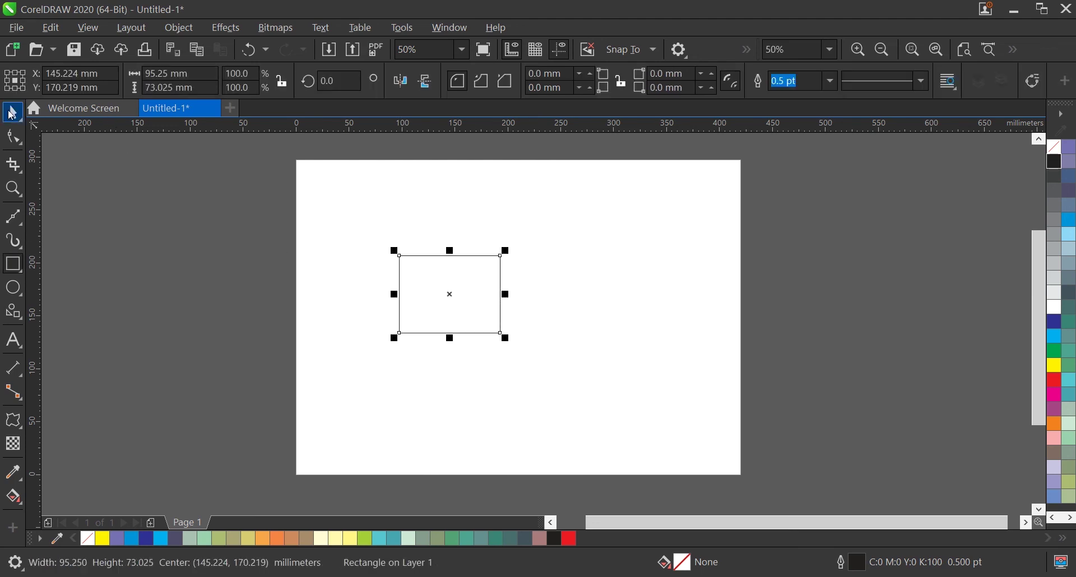
Distort the rectangle with a push and pull distortion of amplitude 20 from its upper-left corner, then switch to zipper distortion.
left_click(21, 425)
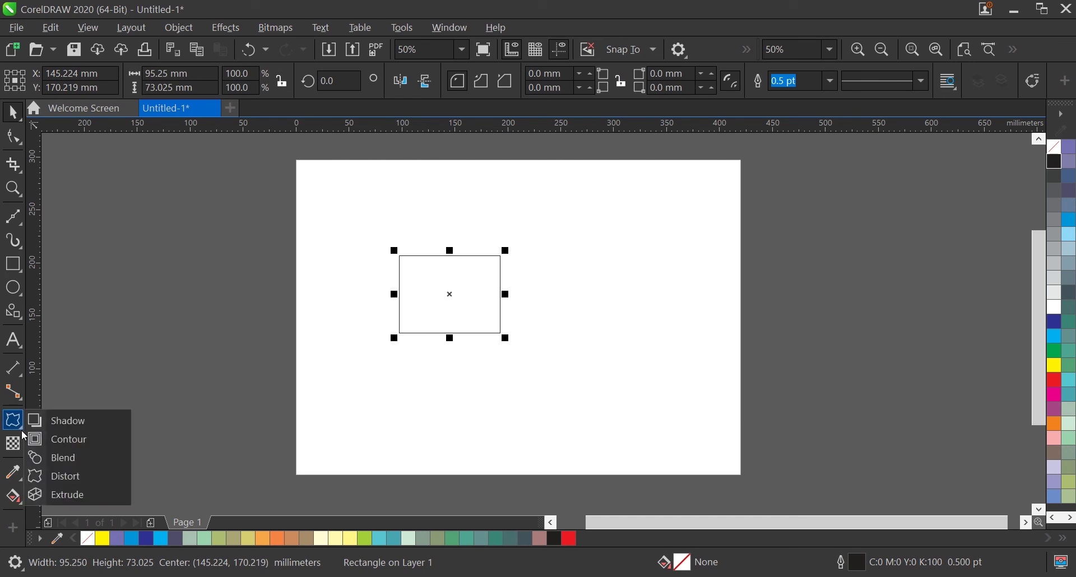
left_click(63, 478)
left_click_drag(399, 256, 417, 286)
left_click_drag(538, 256, 556, 263)
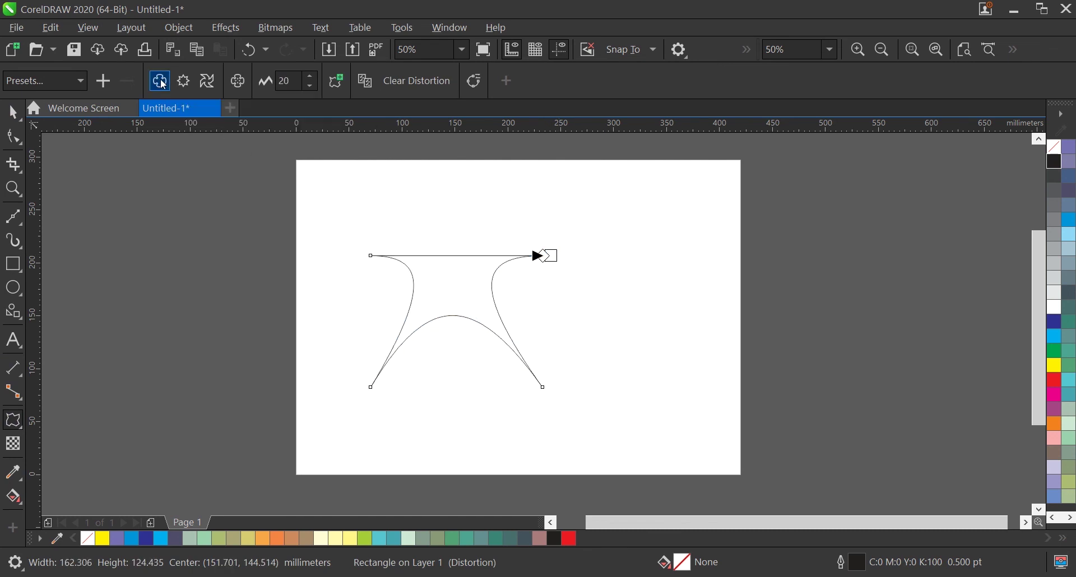
left_click(183, 80)
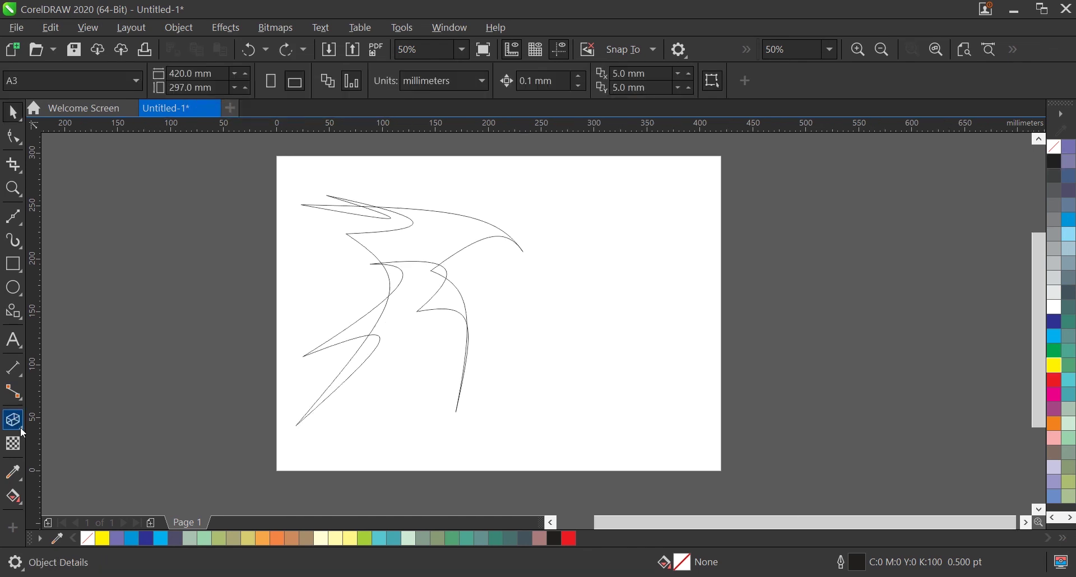
Select the distorted curves and delete them from the page.
left_click(20, 427)
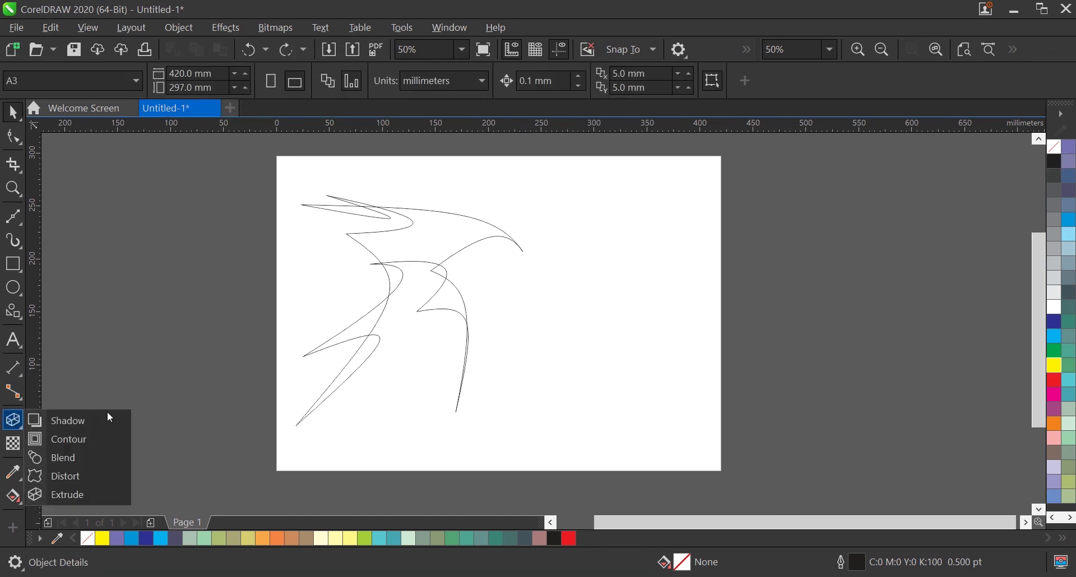
left_click(97, 495)
key("space")
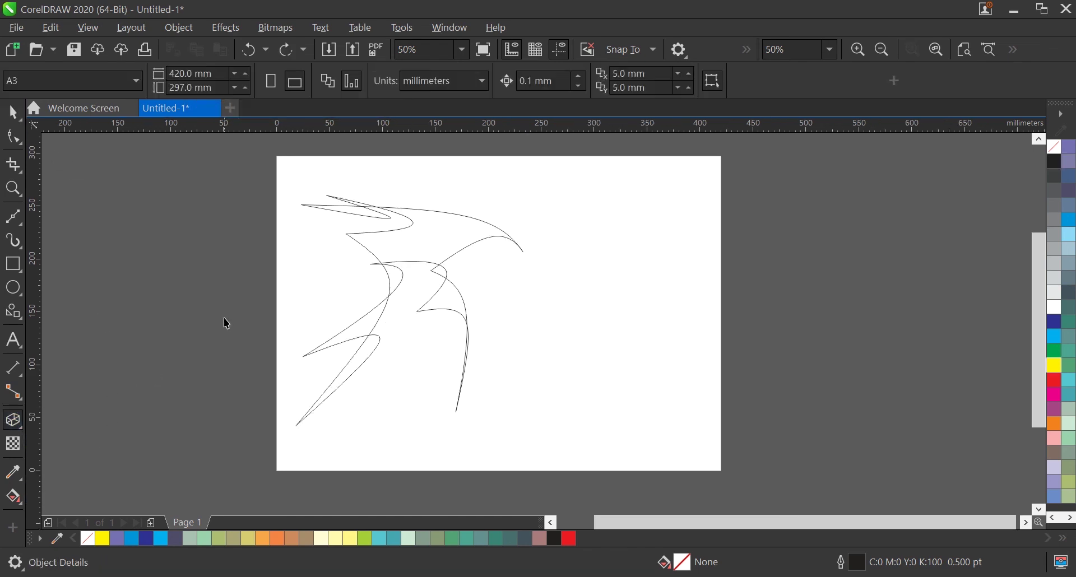
left_click_drag(654, 502, 659, 506)
key("Delete")
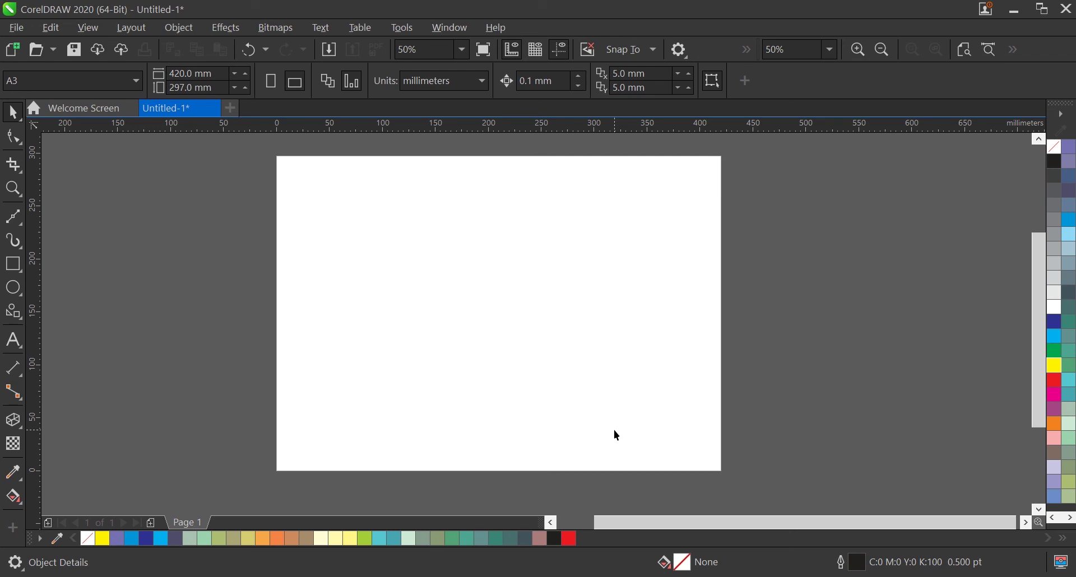
Draw a rectangle about 199 mm wide and 130 mm high in the upper middle of the page.
left_click(14, 265)
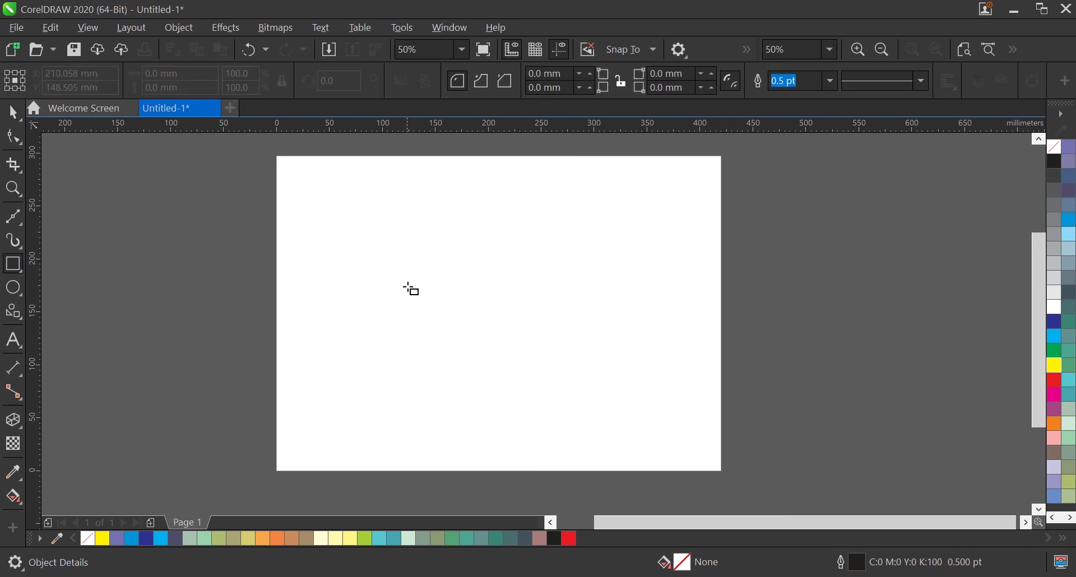
left_click_drag(367, 206, 579, 342)
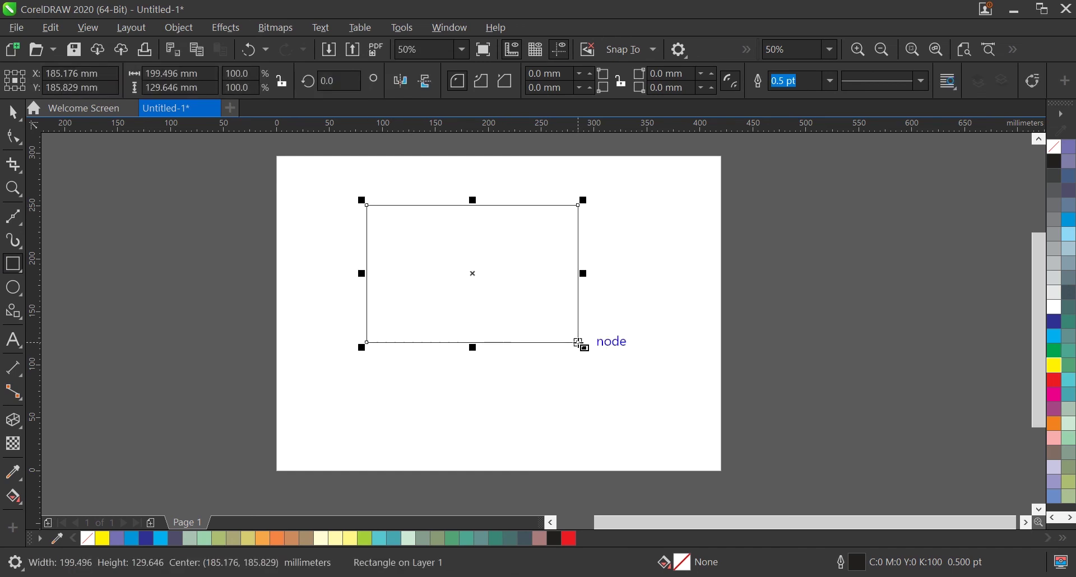
left_click(14, 113)
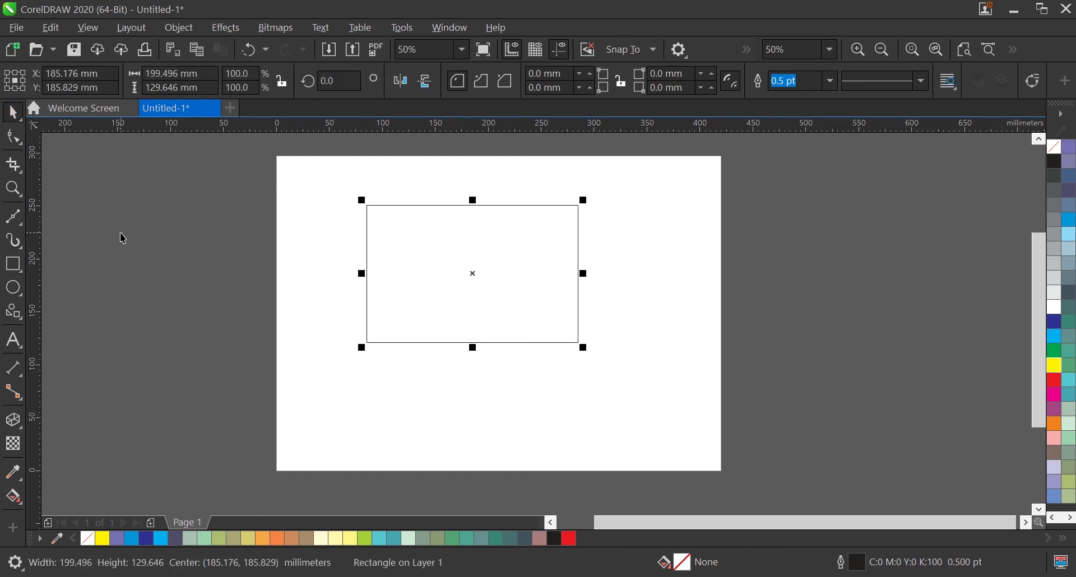
Extrude the rectangle towards the lower right with its vanishing point at about 145, -51 mm and fill it yellow.
left_click(21, 431)
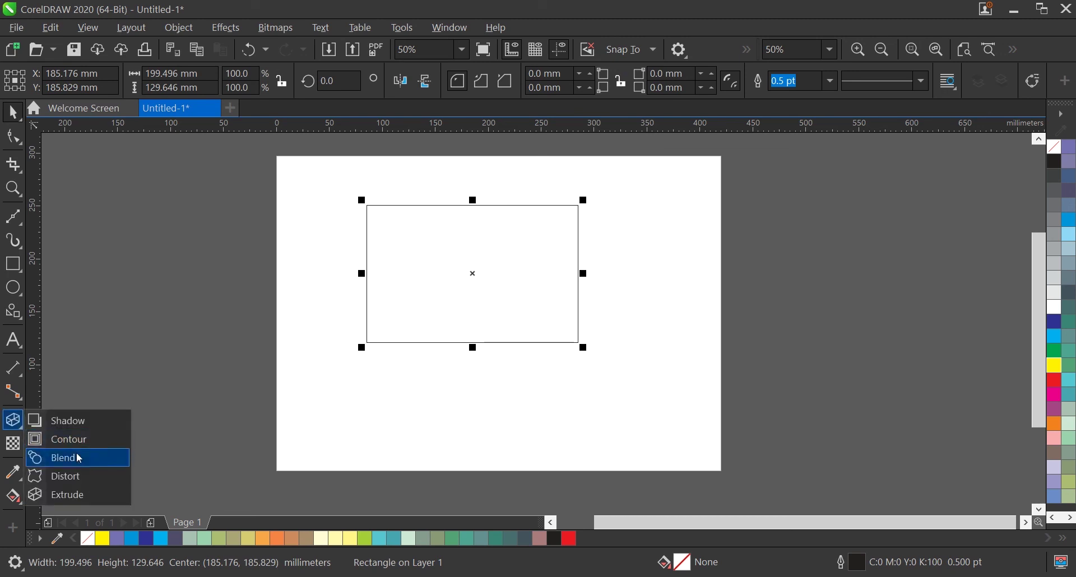
left_click(69, 498)
left_click_drag(368, 209, 614, 338)
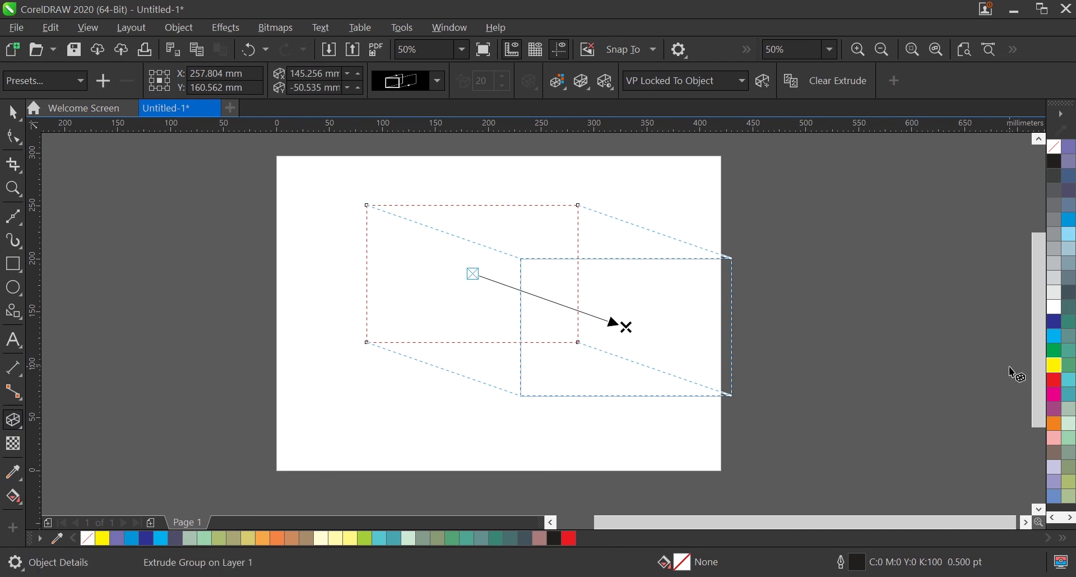
left_click(1054, 365)
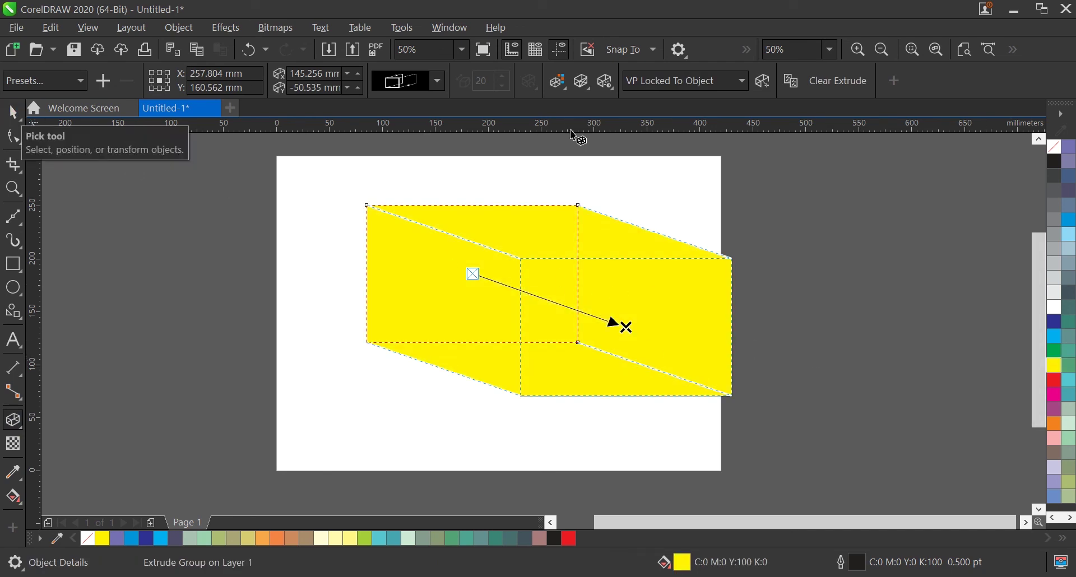
Try the parallel extrusion type that projects to the front and switch back to the parallel type that projects backwards.
left_click(439, 86)
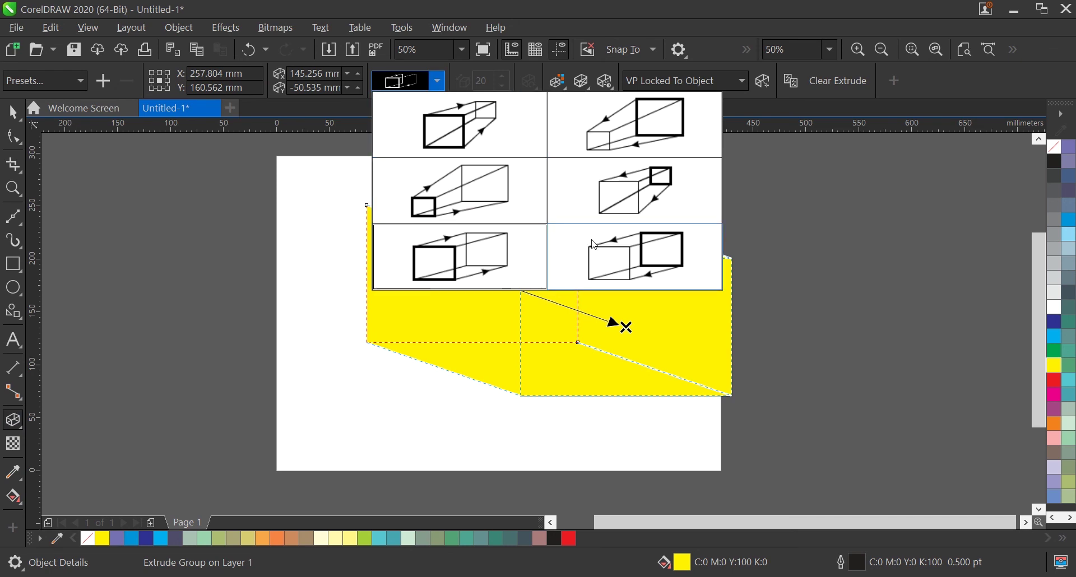
left_click(656, 256)
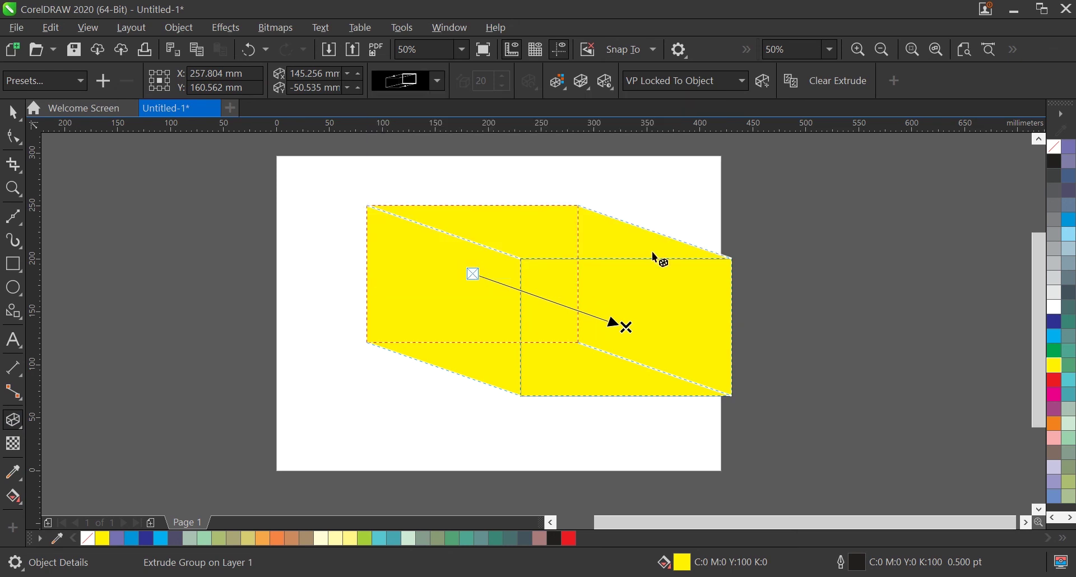
left_click(436, 87)
left_click(472, 271)
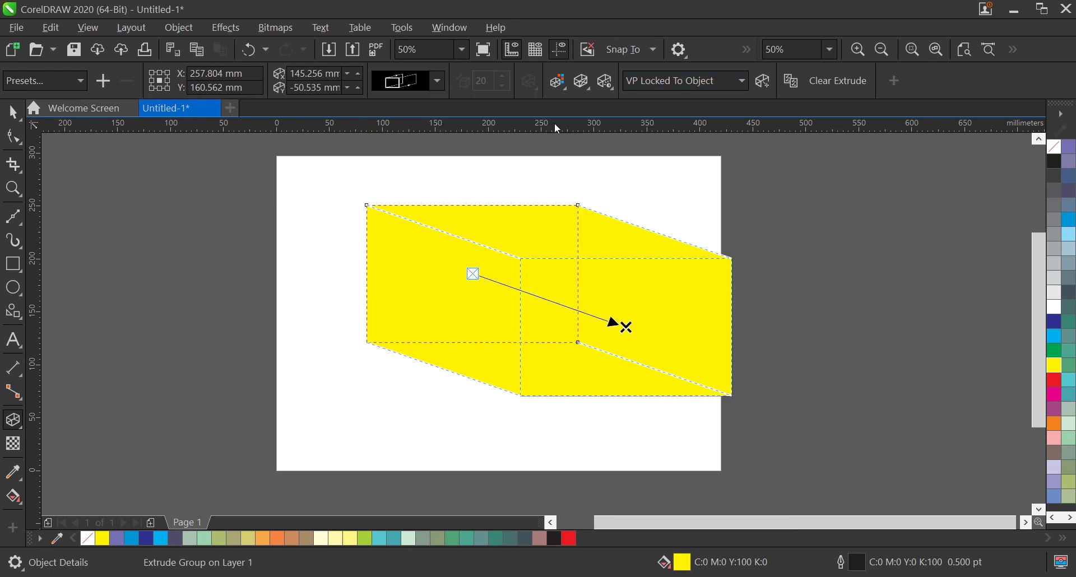
Apply colour shading to the extrusion's sides, blending from yellow to black.
left_click(564, 90)
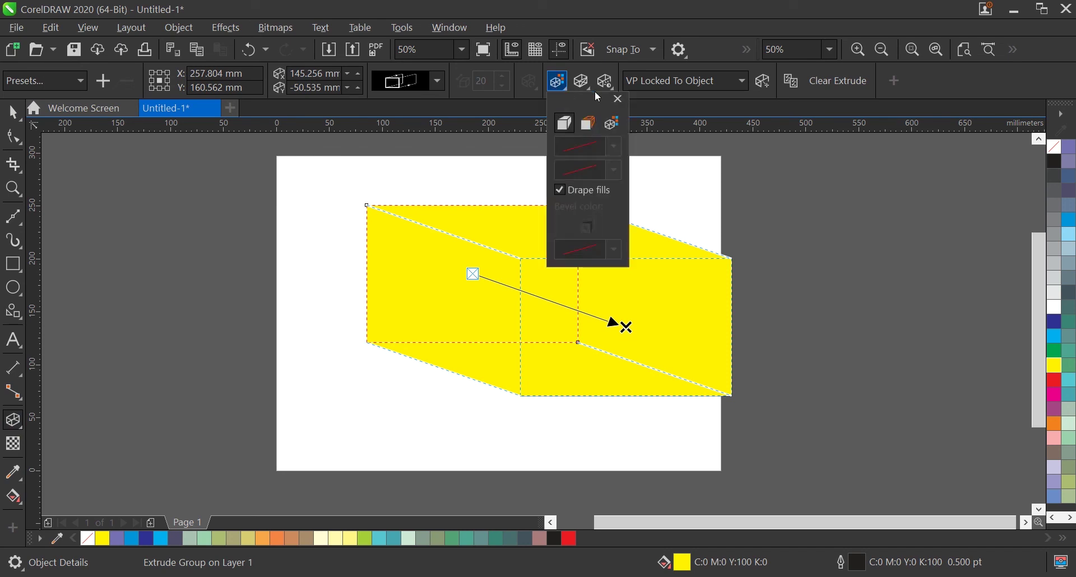
left_click(613, 124)
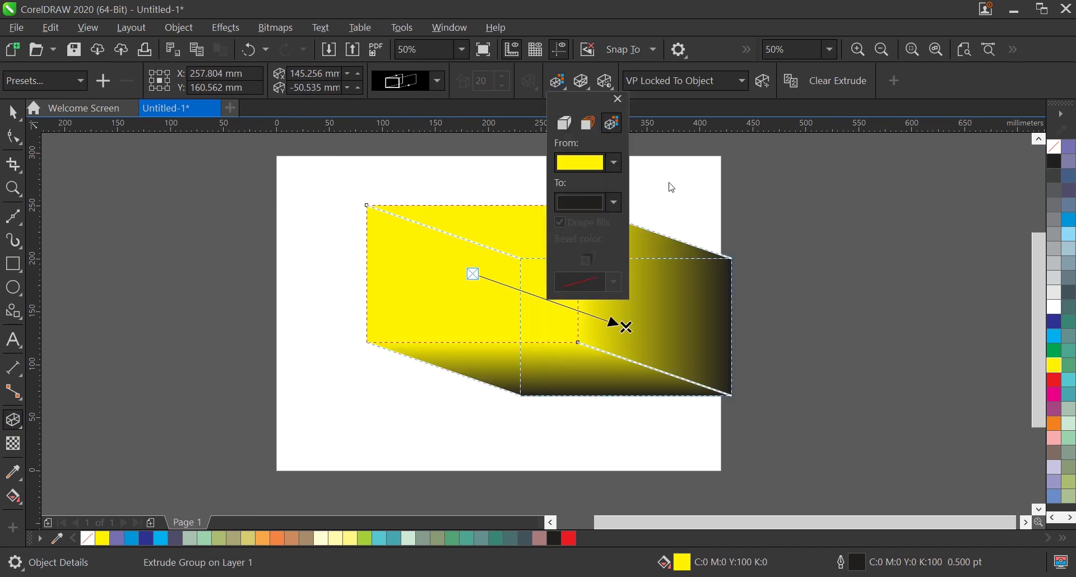
left_click(559, 81)
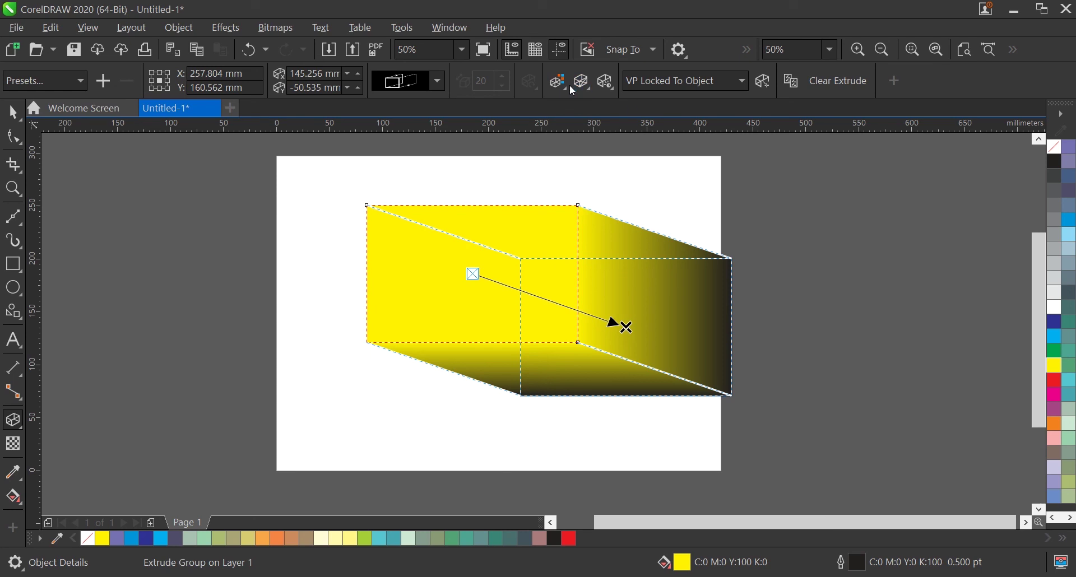
left_click(558, 84)
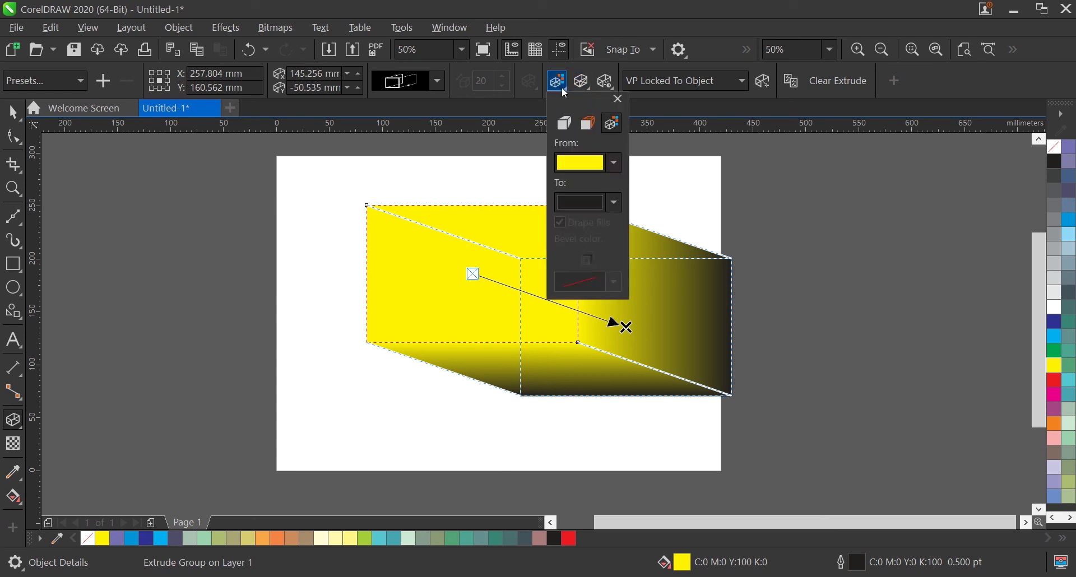
left_click(590, 123)
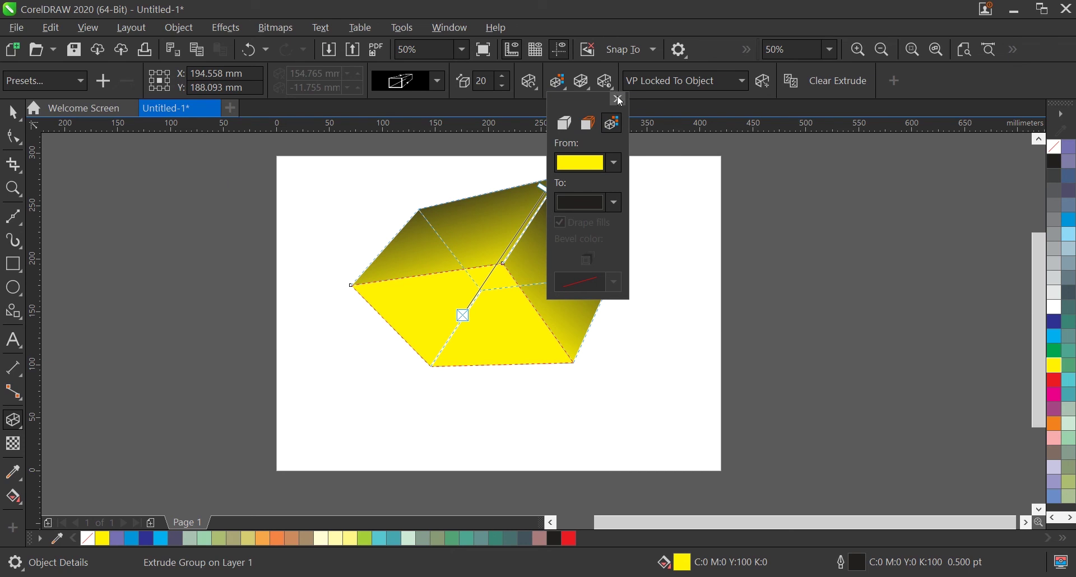
left_click(620, 100)
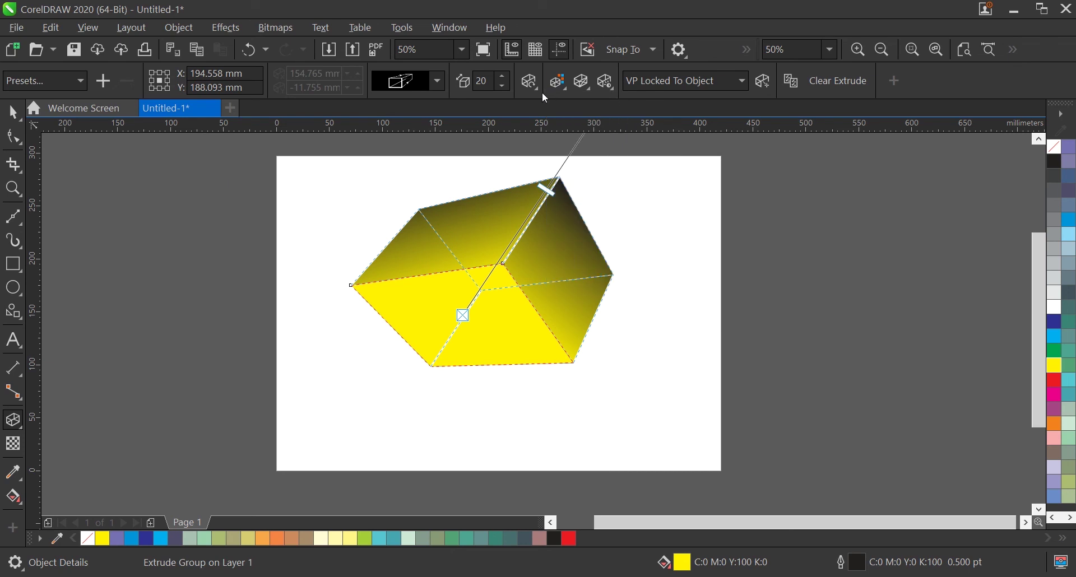
Rotate the extruded box freely in 3D through several orientations, ending tilted with its dark side facing up.
left_click(536, 89)
scroll(496, 241, "down", 3)
scroll(495, 224, "up", 3)
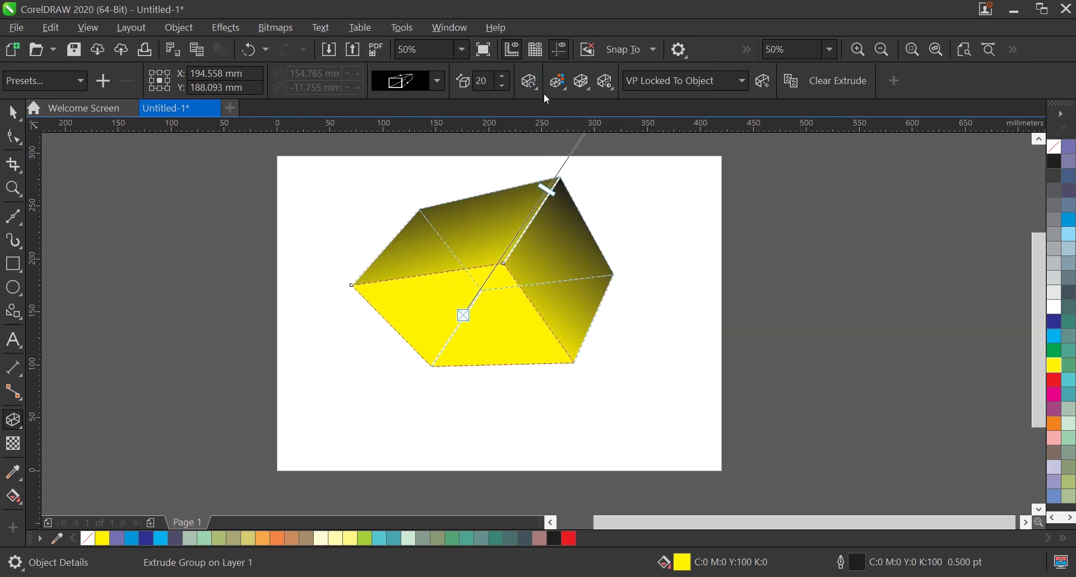
left_click(531, 83)
left_click_drag(607, 168, 775, 152)
left_click_drag(787, 222, 775, 243)
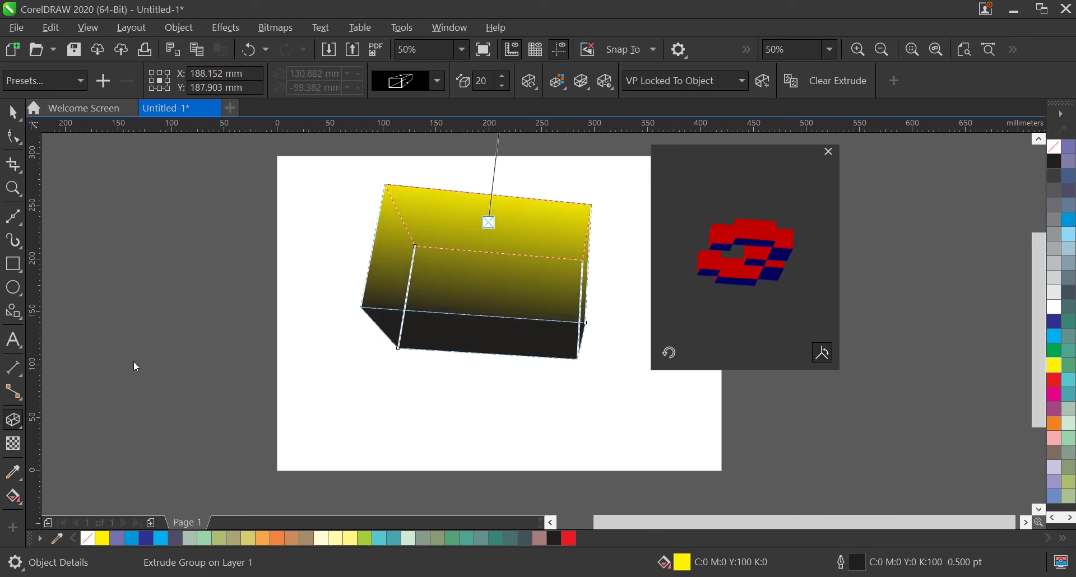
left_click_drag(704, 174, 800, 175)
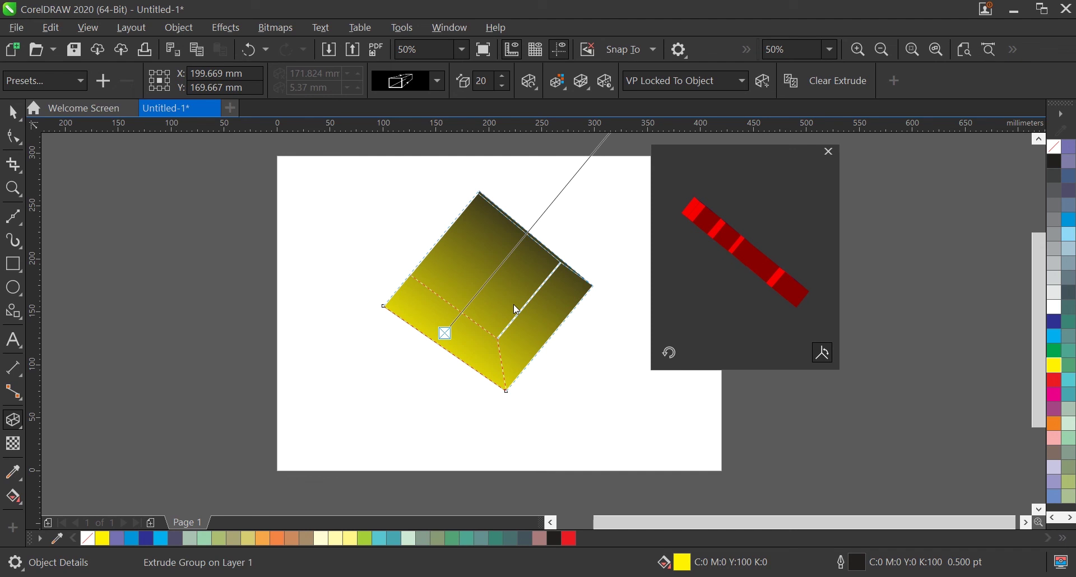
left_click_drag(731, 234, 722, 250)
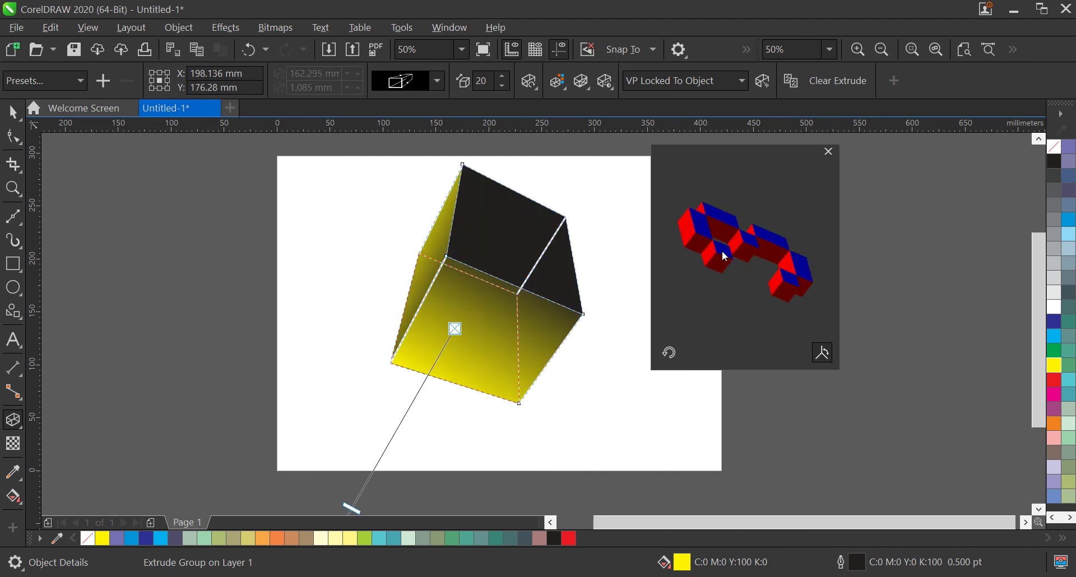